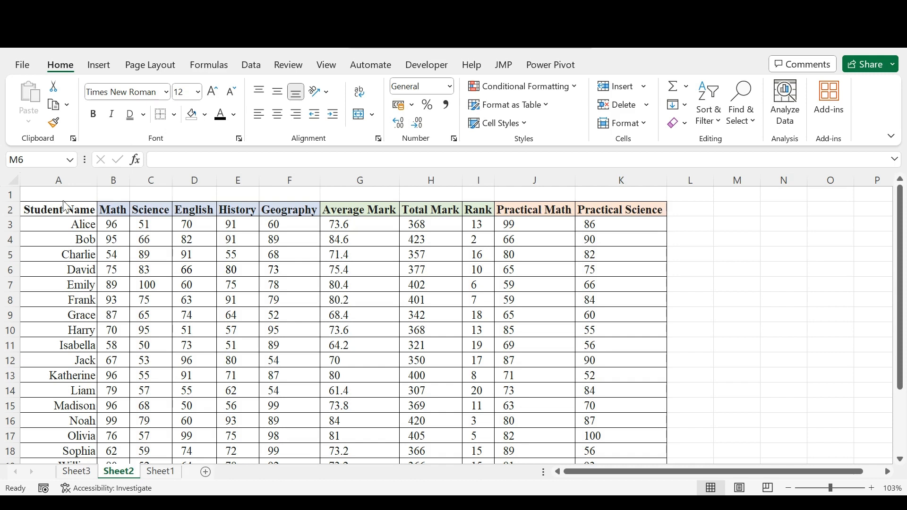
- Browse the available fonts and font sizes for cells A2:A9 without changing either
left_click(62, 213)
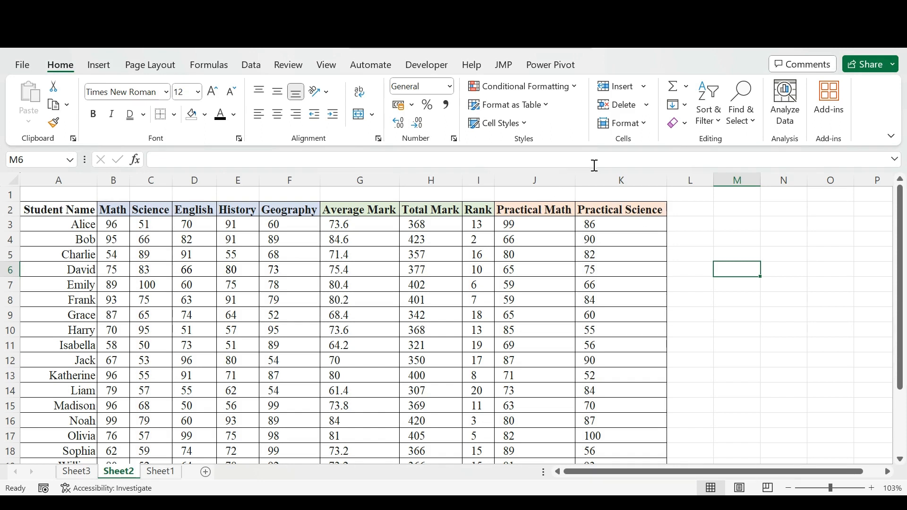
left_click(56, 211)
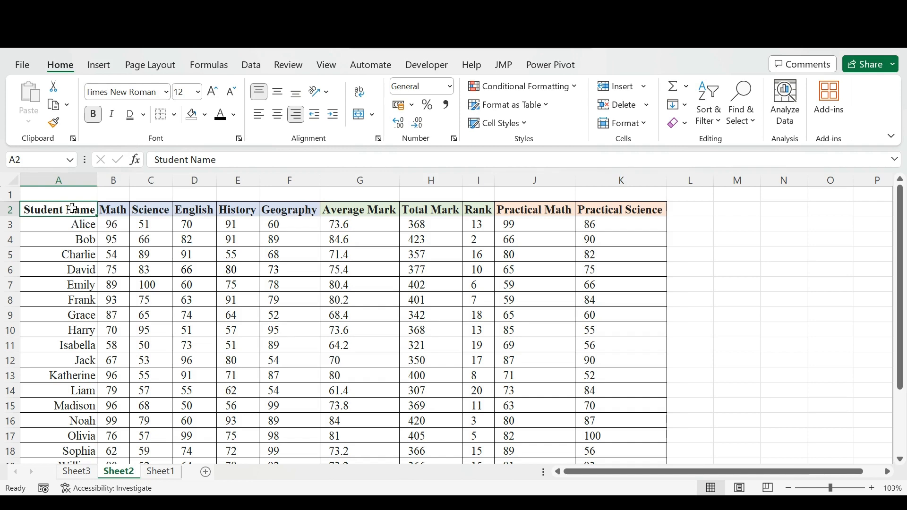
left_click_drag(72, 208, 87, 310)
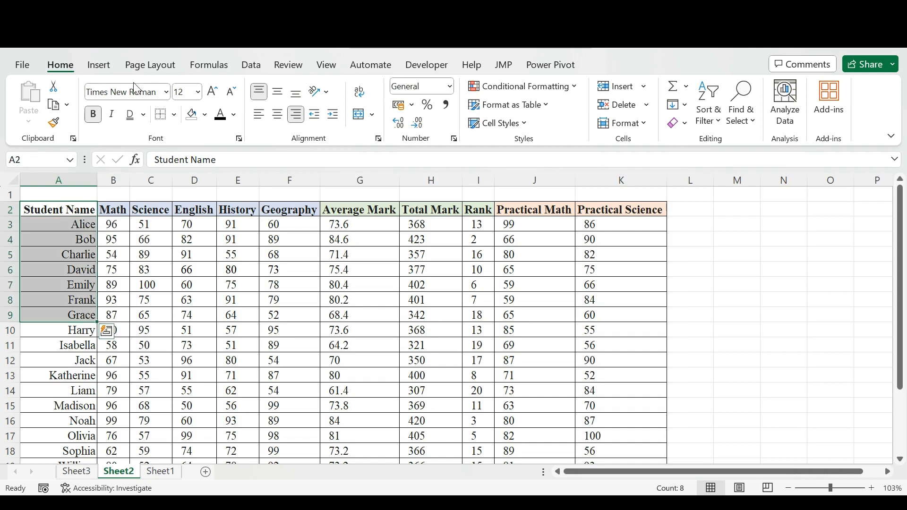
left_click(168, 94)
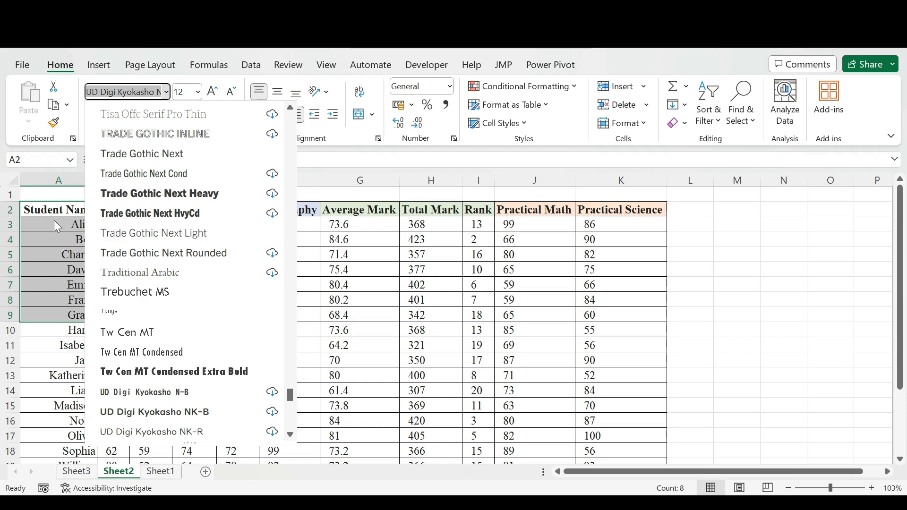
key("Escape")
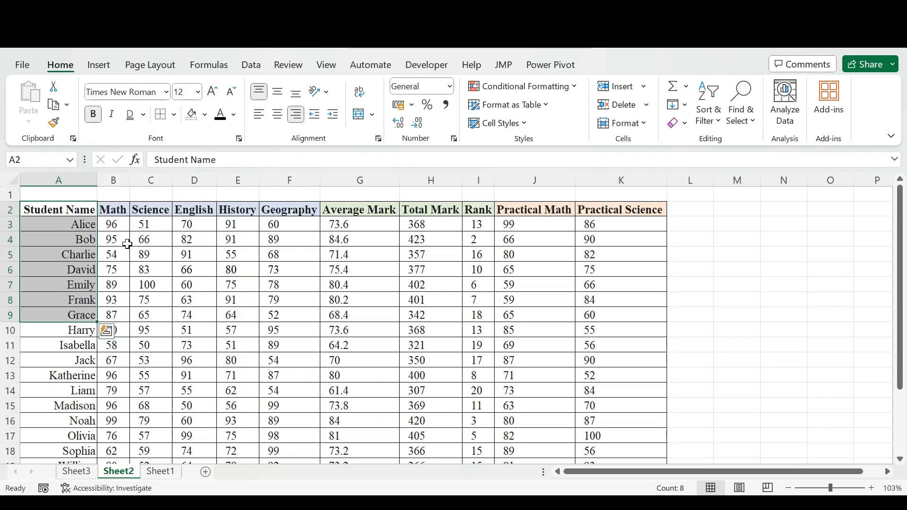
left_click(198, 91)
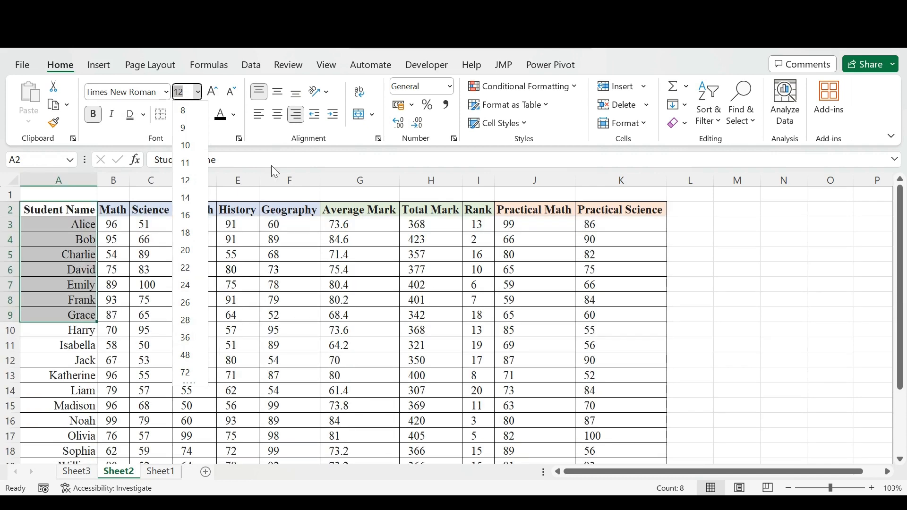
left_click(108, 240)
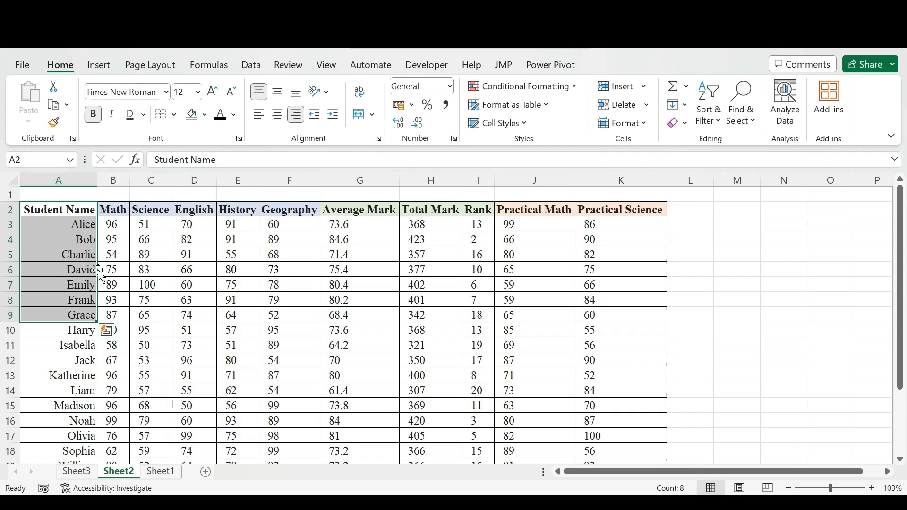
- Apply bold, italic and underline to cells A2:A9
key("ctrl+b")
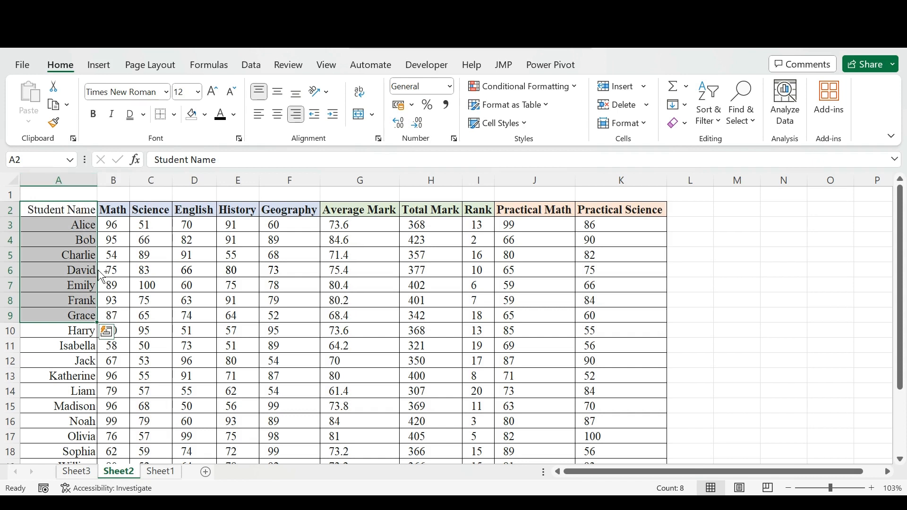
key("ctrl+b")
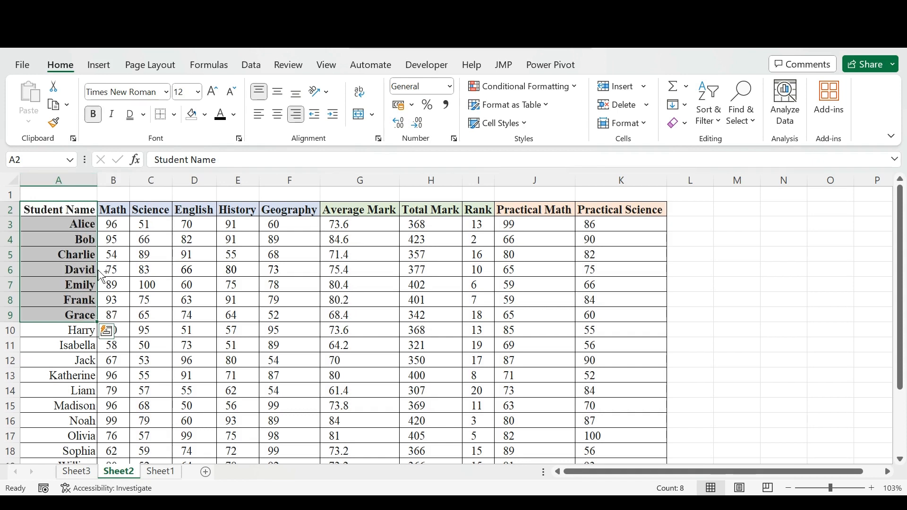
key("ctrl+i")
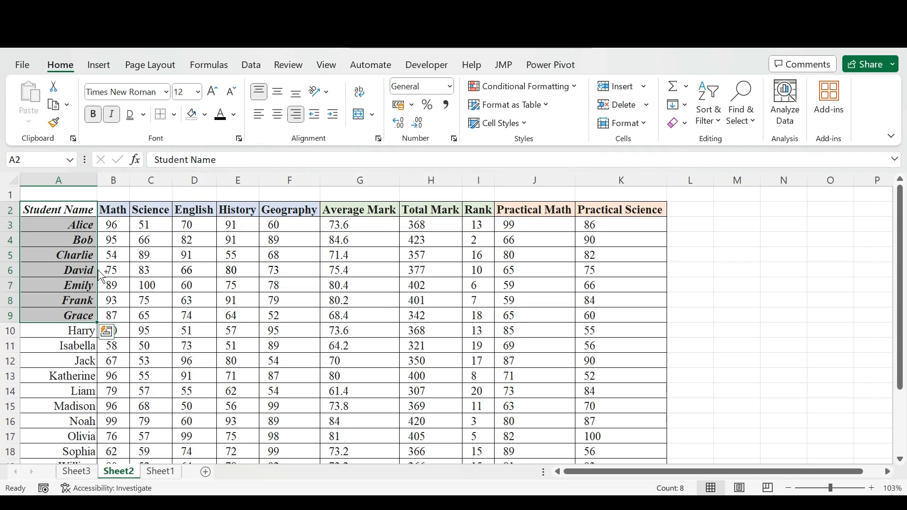
key("ctrl+u")
key("ctrl+q")
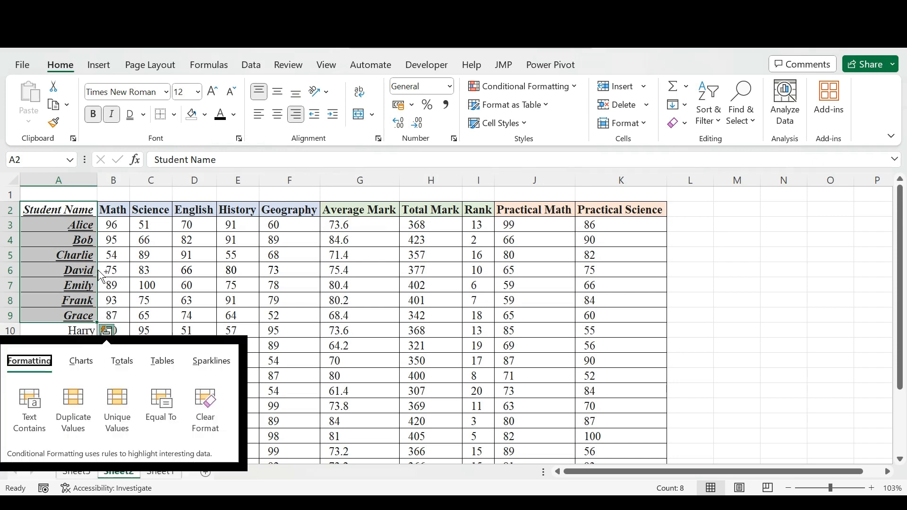
key("Escape")
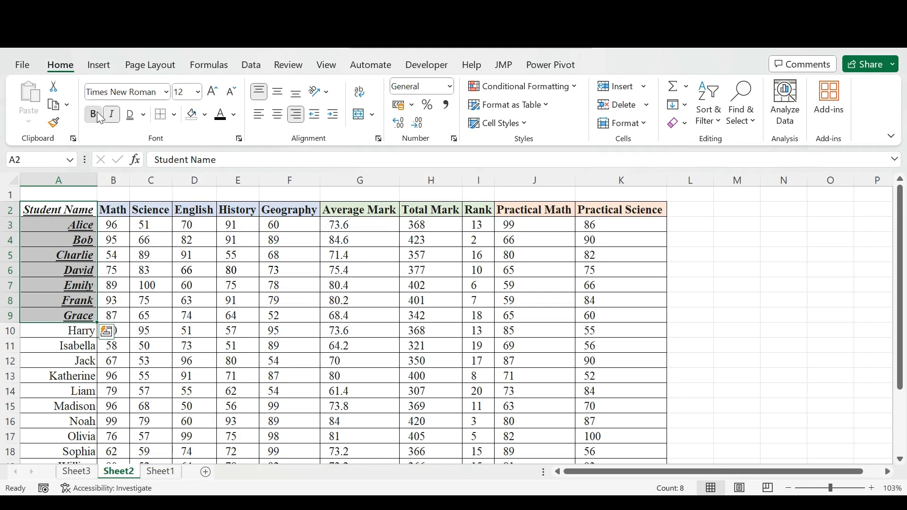
- Remove the bold, italic and underline formatting from cells A2:A9
left_click(93, 114)
left_click(112, 114)
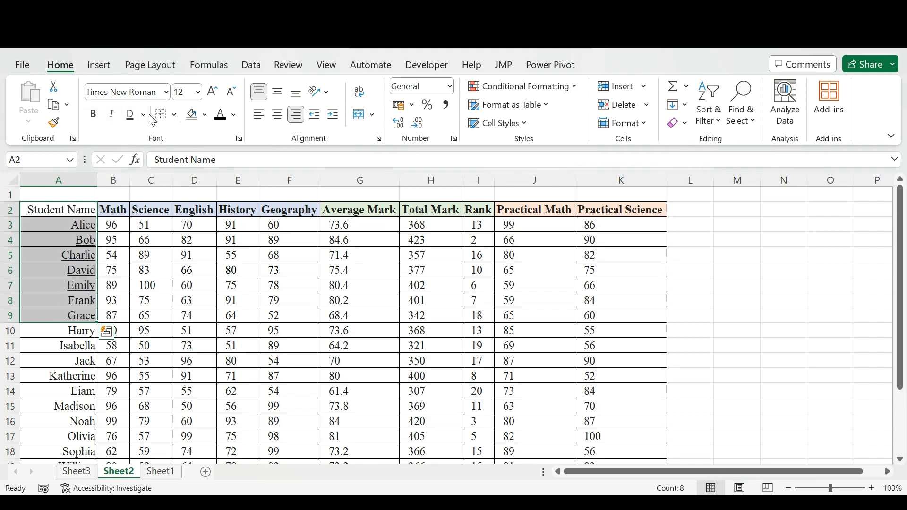
left_click(144, 115)
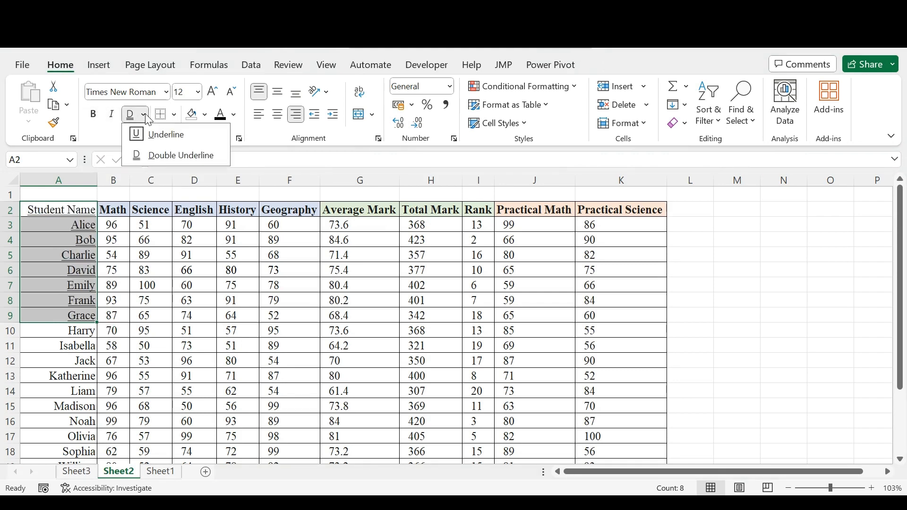
left_click(175, 139)
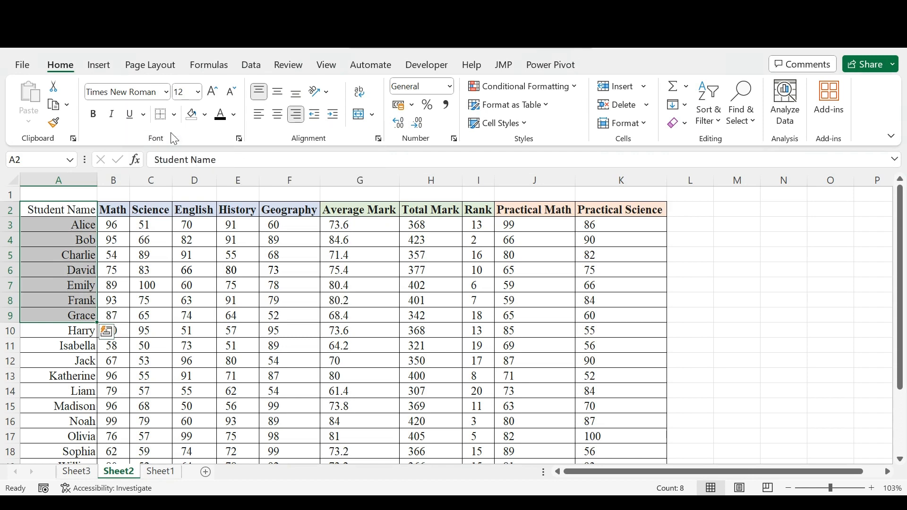
- Make the Student Name header in A2 bold
left_click(80, 211)
left_click_drag(80, 211, 137, 122)
left_click(80, 212)
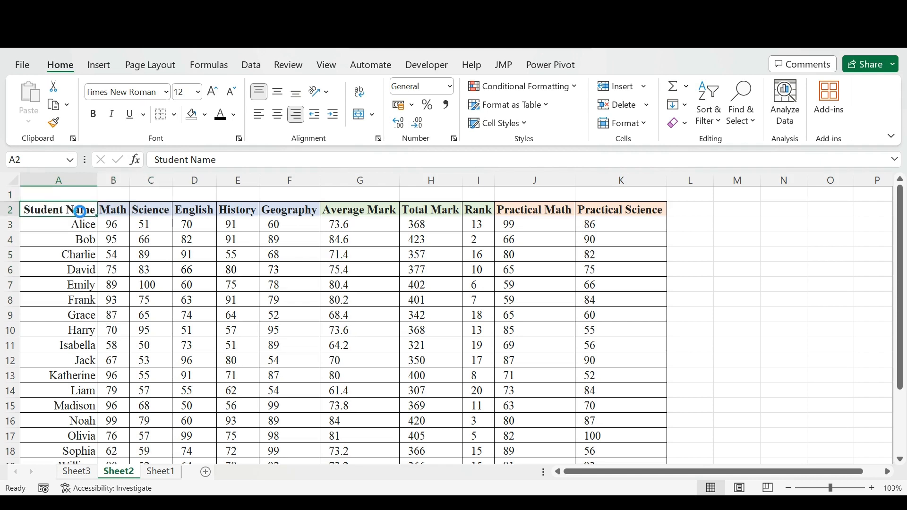
key("ctrl+b")
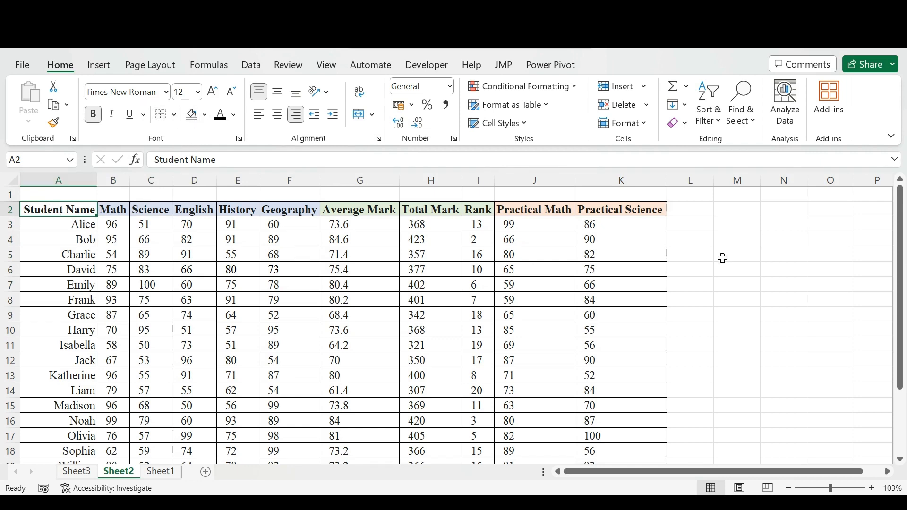
- Apply the No Border option to the empty cells M5:N5
left_click_drag(722, 257, 765, 255)
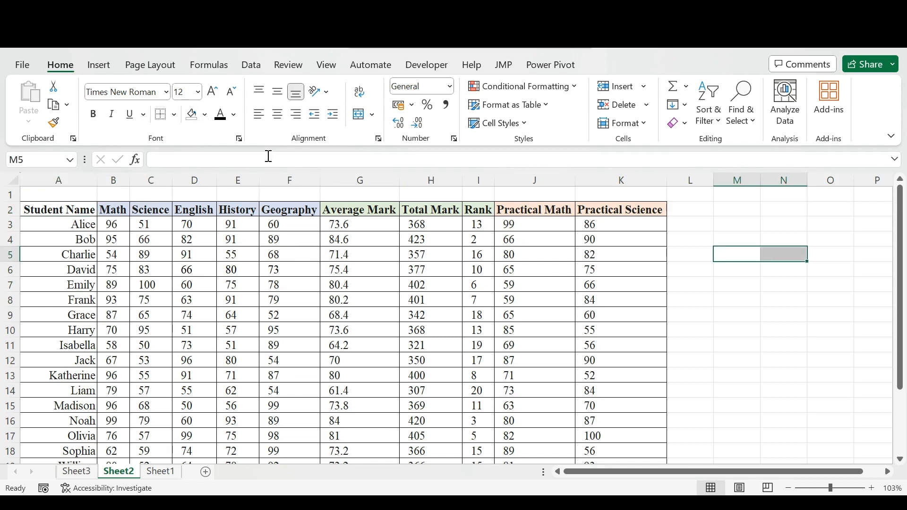
left_click(175, 115)
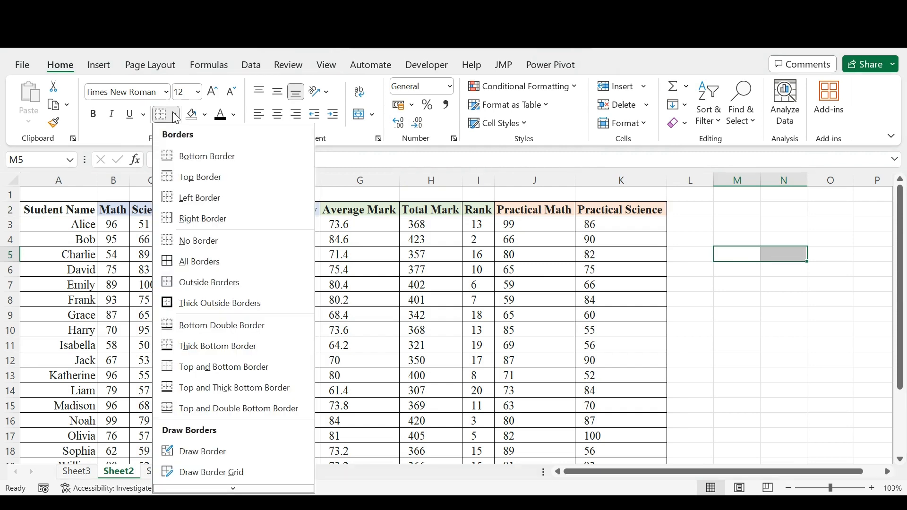
left_click(194, 250)
left_click(740, 286)
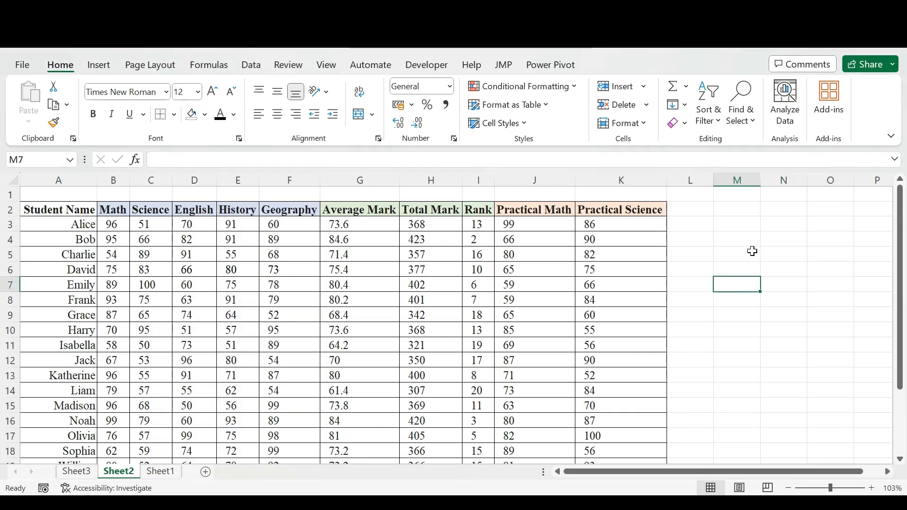
- Add a bottom border to cells M5:N5
left_click_drag(750, 252, 776, 256)
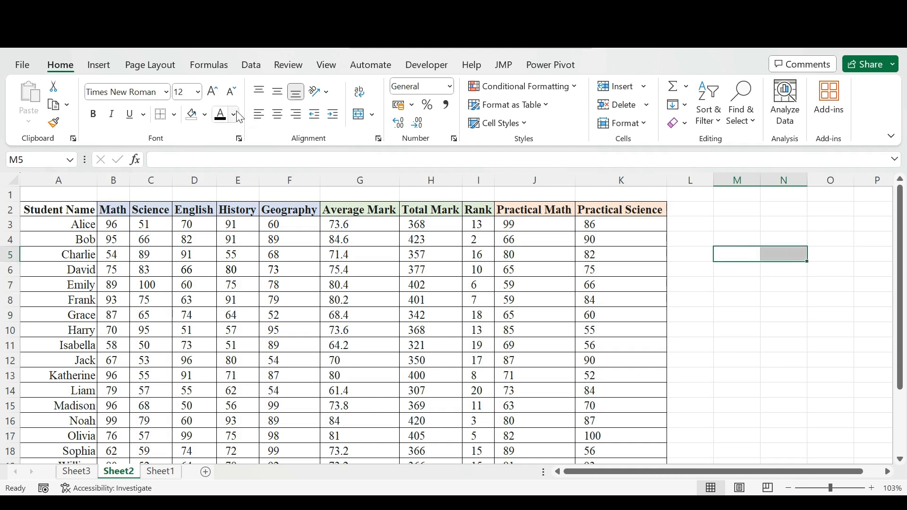
left_click(174, 115)
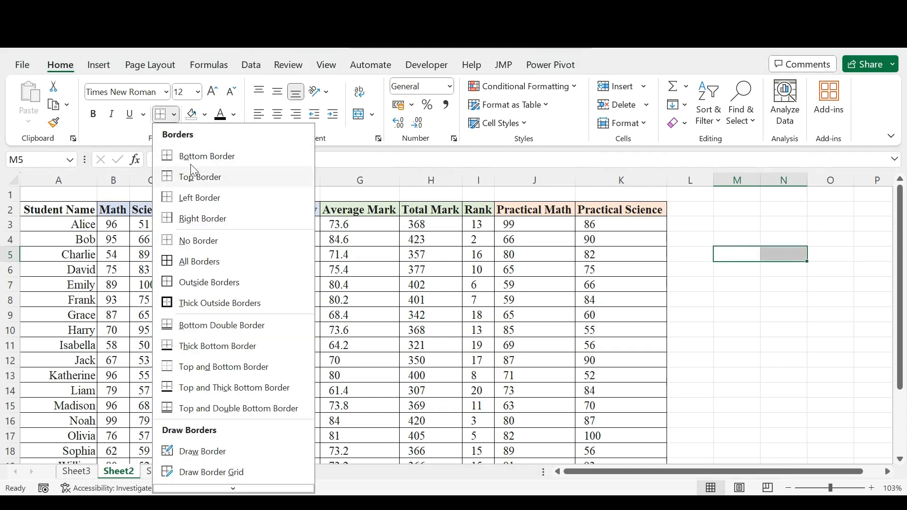
left_click(194, 156)
left_click(688, 347)
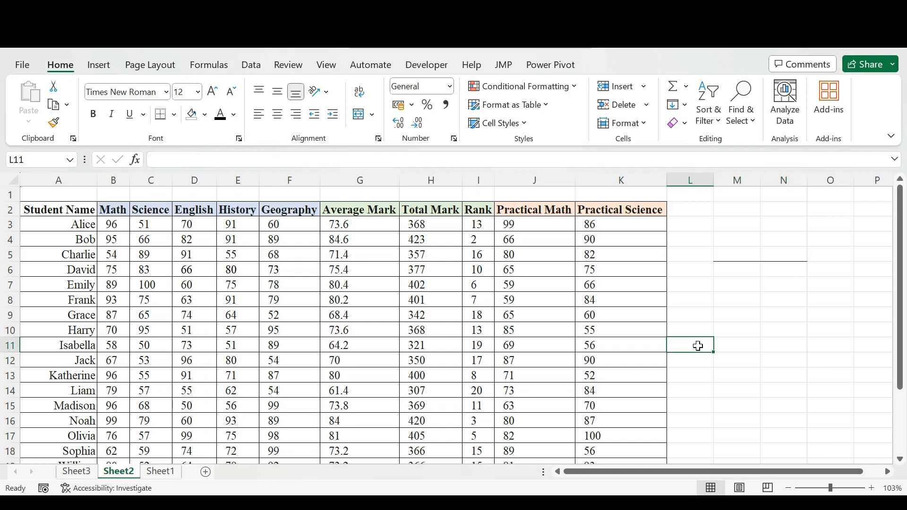
- Put outside borders around cells M5:N5
left_click(746, 257)
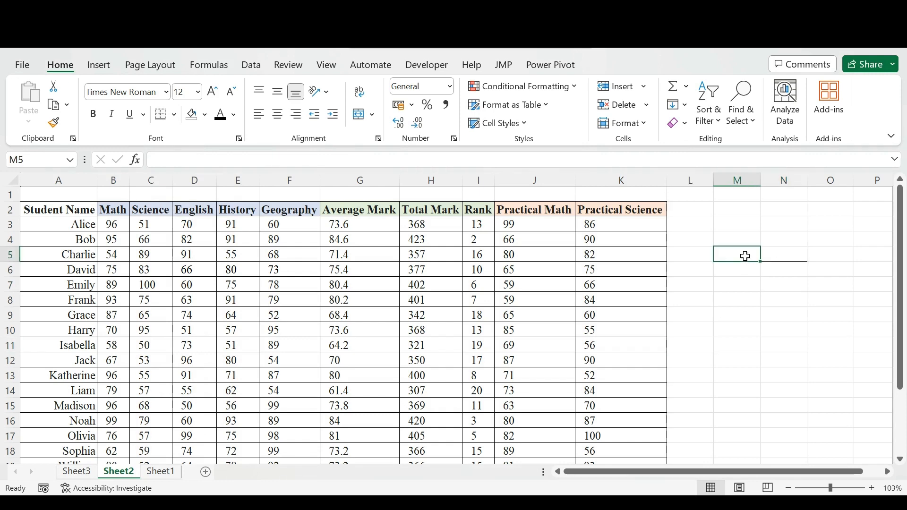
key("shift+Right")
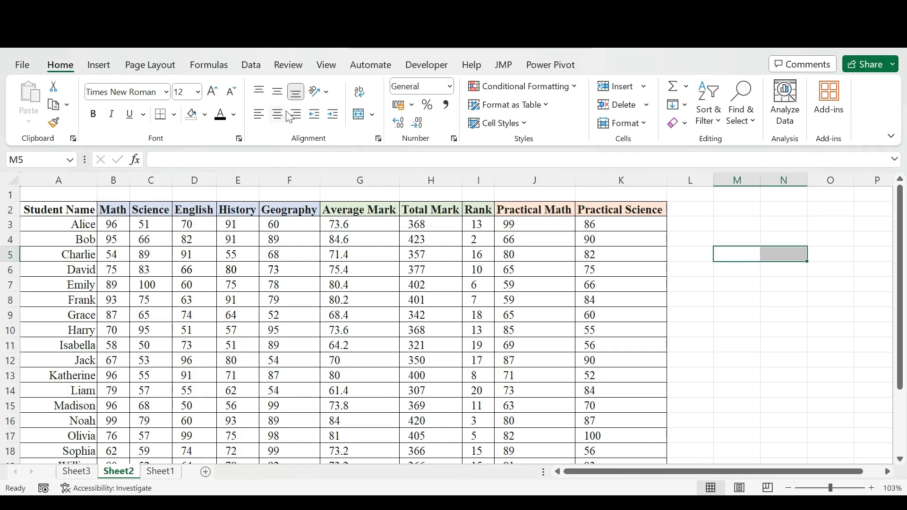
left_click(174, 115)
left_click(205, 282)
left_click(692, 300)
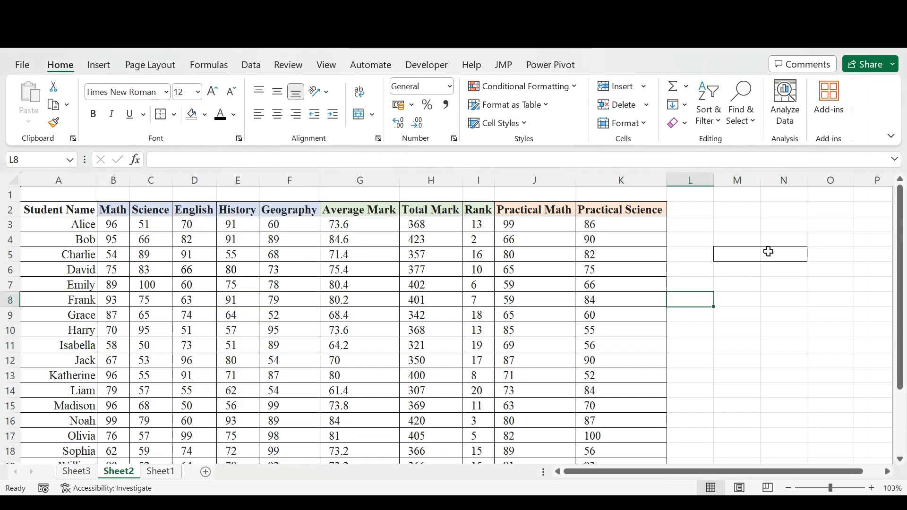
- Apply all borders to cells M5:N5, including the line between the two cells
left_click(750, 255)
left_click_drag(750, 256, 779, 255)
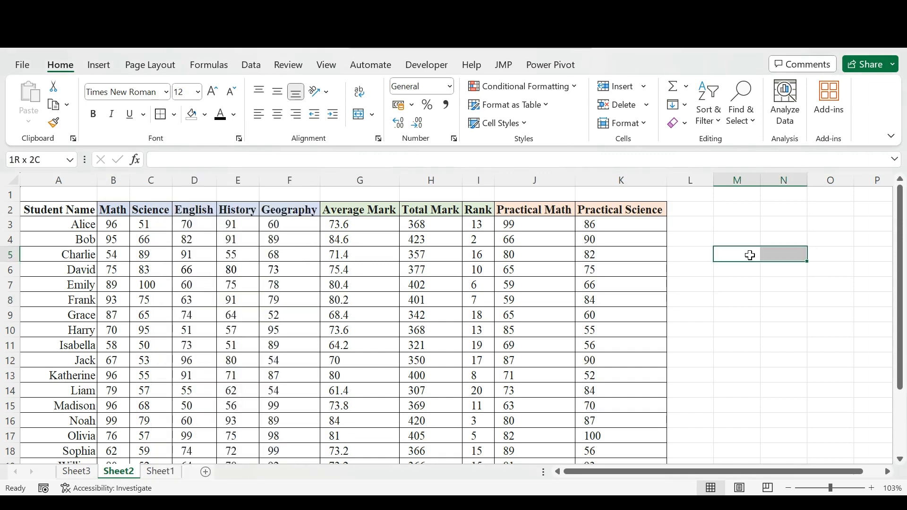
left_click(173, 115)
left_click(203, 262)
left_click(812, 319)
- Fill cells M5:N5 with a light green theme color
left_click_drag(736, 254, 779, 255)
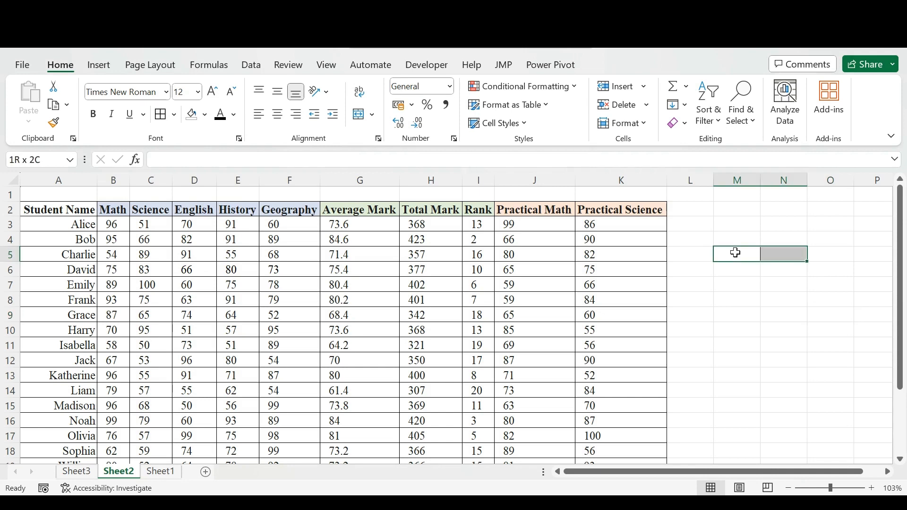
left_click(174, 115)
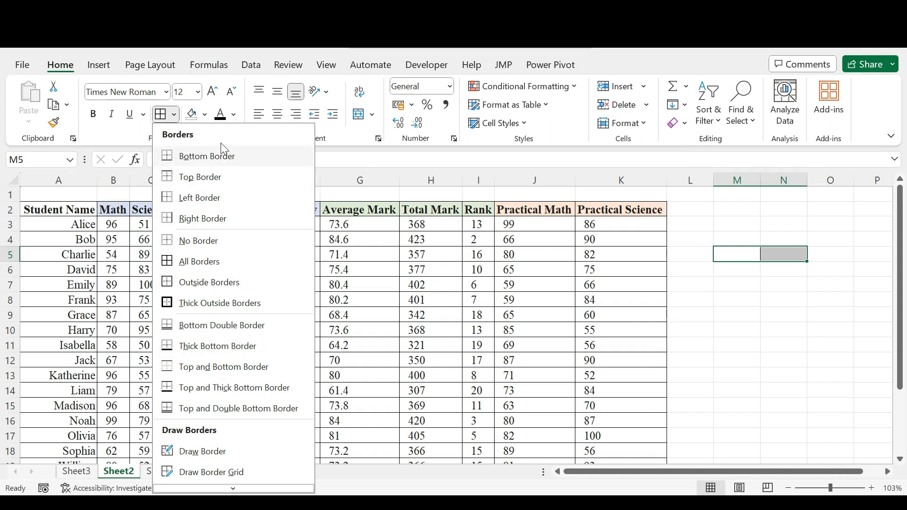
left_click(206, 120)
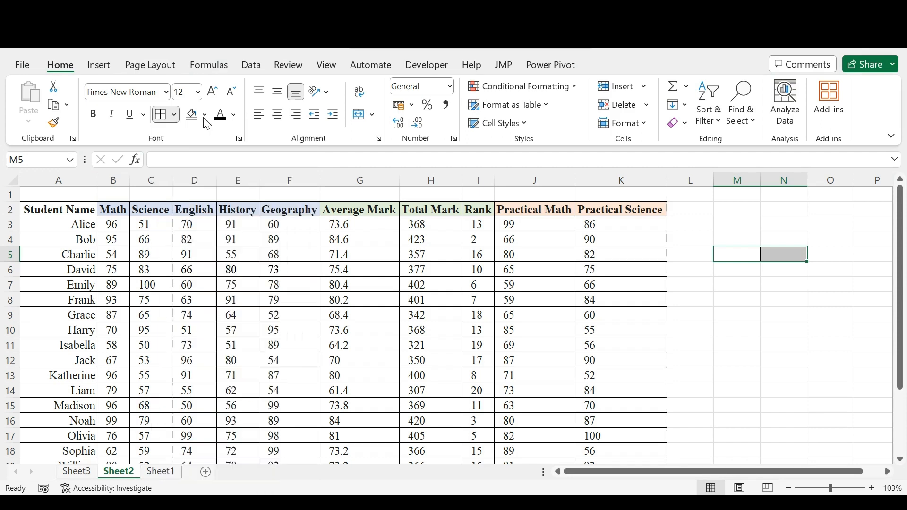
left_click(205, 120)
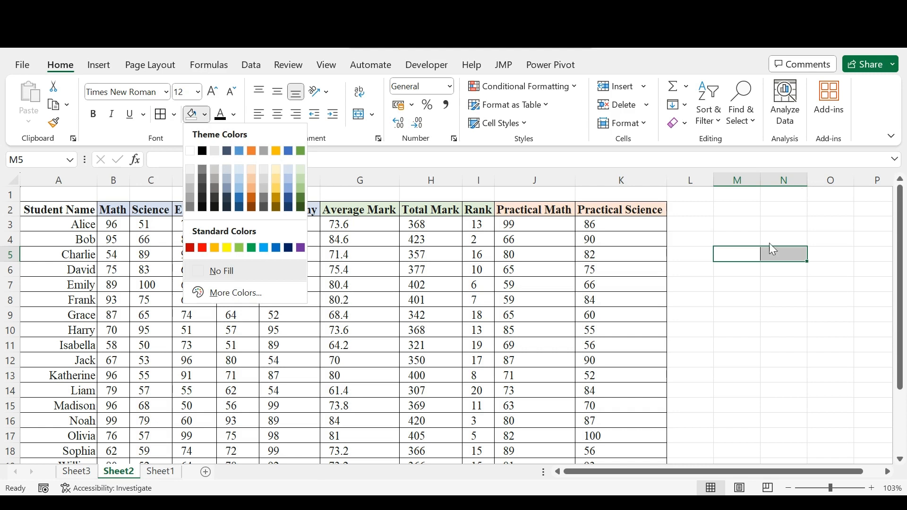
left_click(301, 179)
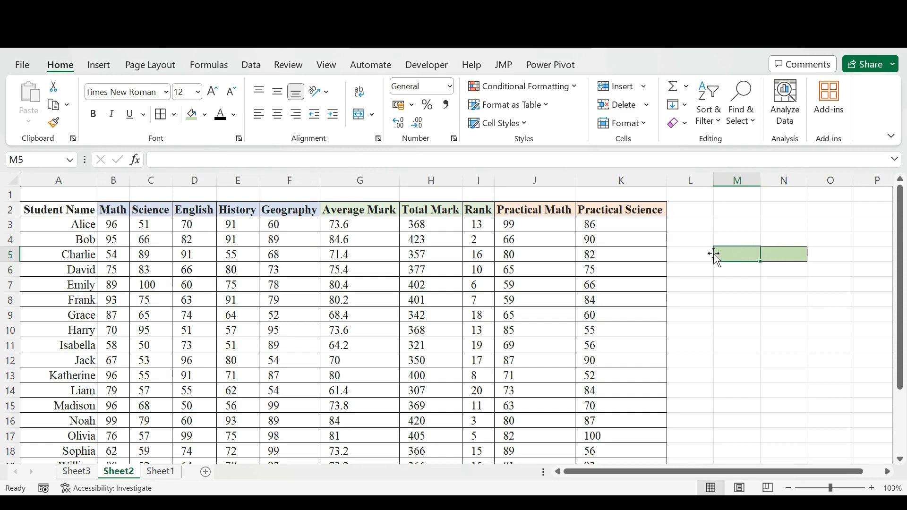
- Enter 123 in cell M5 and 456 in cell N5
type("123")
key("Return")
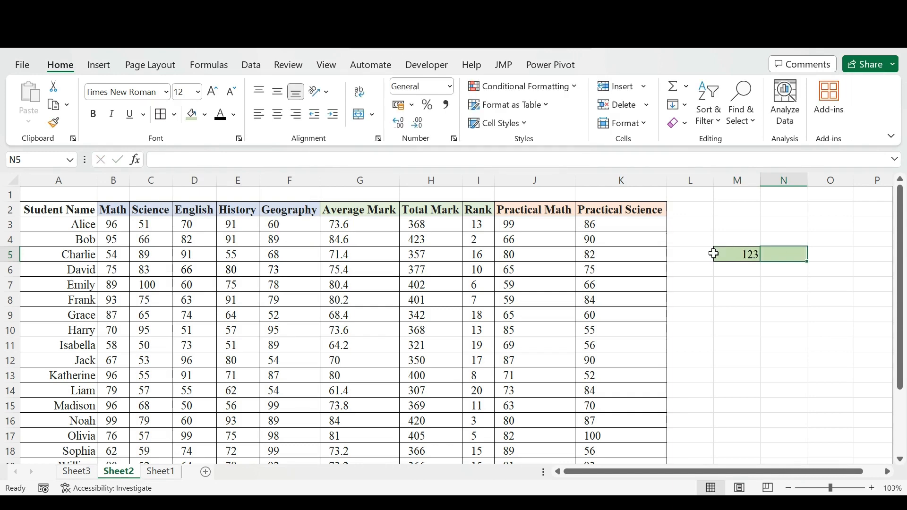
type("456")
key("Tab")
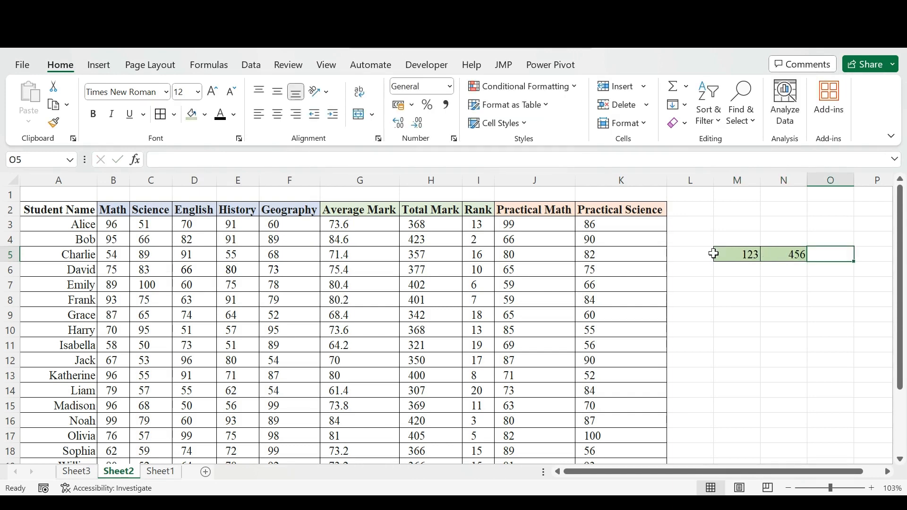
- Change the font color of cells M5:N5 to a dark orange theme color
left_click(751, 249)
key("shift+Right")
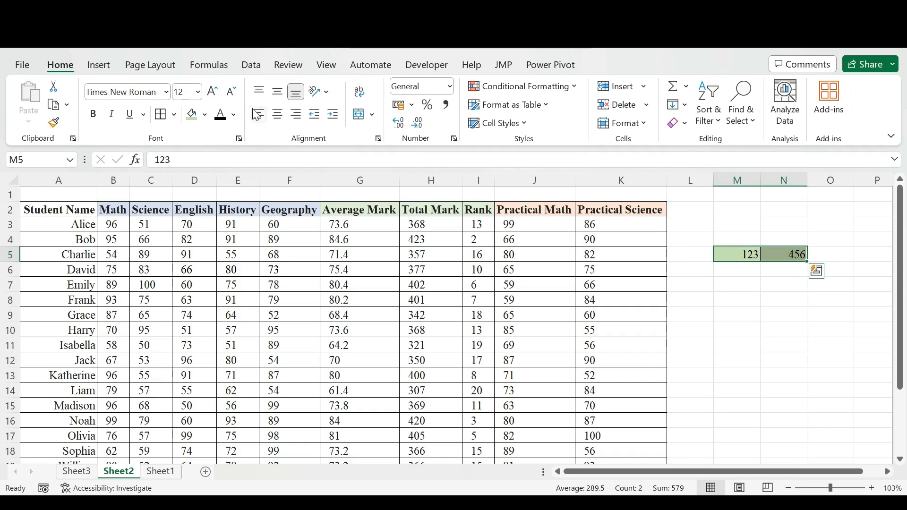
left_click(234, 114)
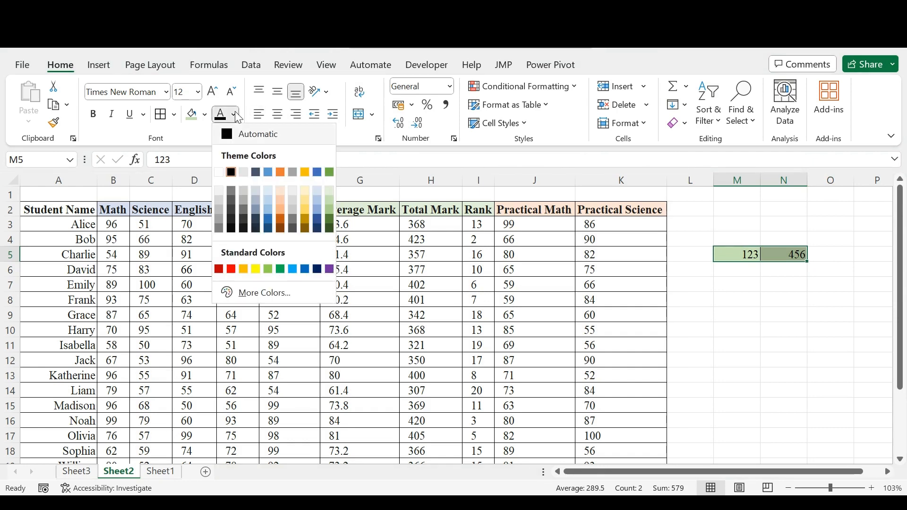
left_click(278, 220)
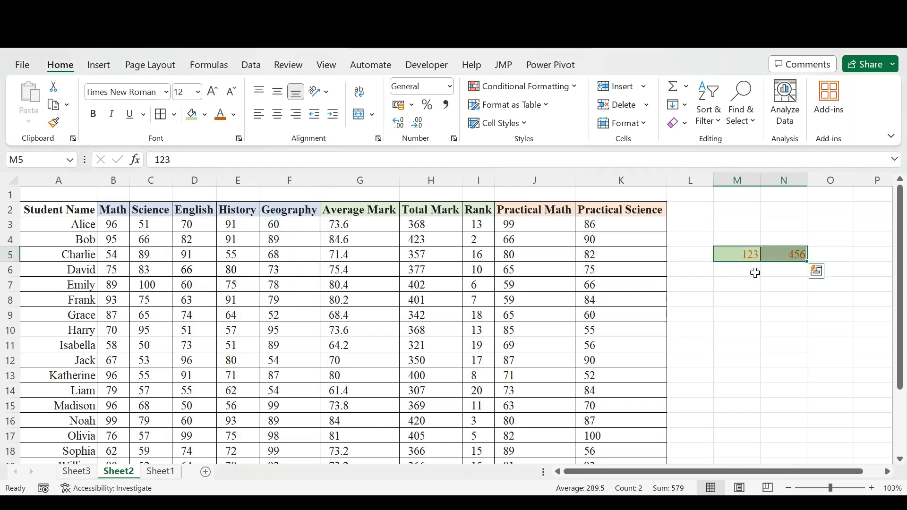
- Increase the height of row 5 and apply top, middle and bottom alignment in turn to cell M5
left_click(748, 254)
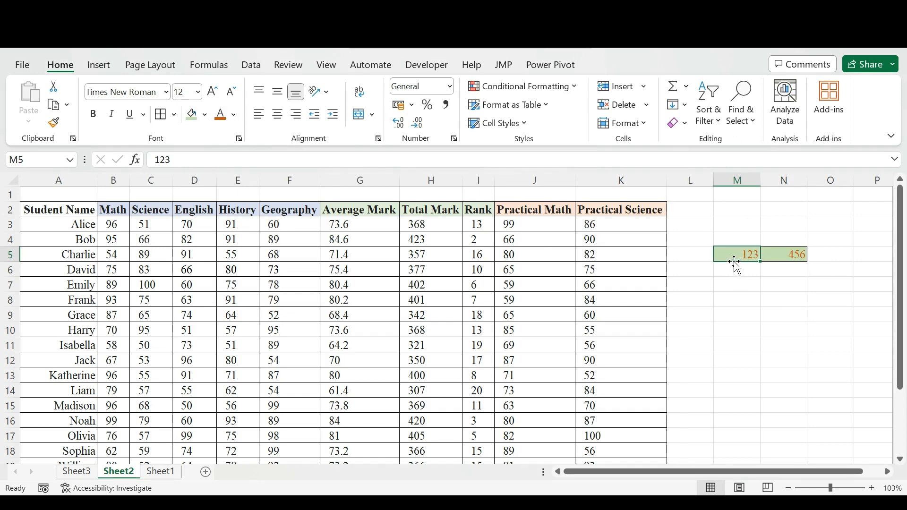
left_click_drag(16, 260, 16, 269)
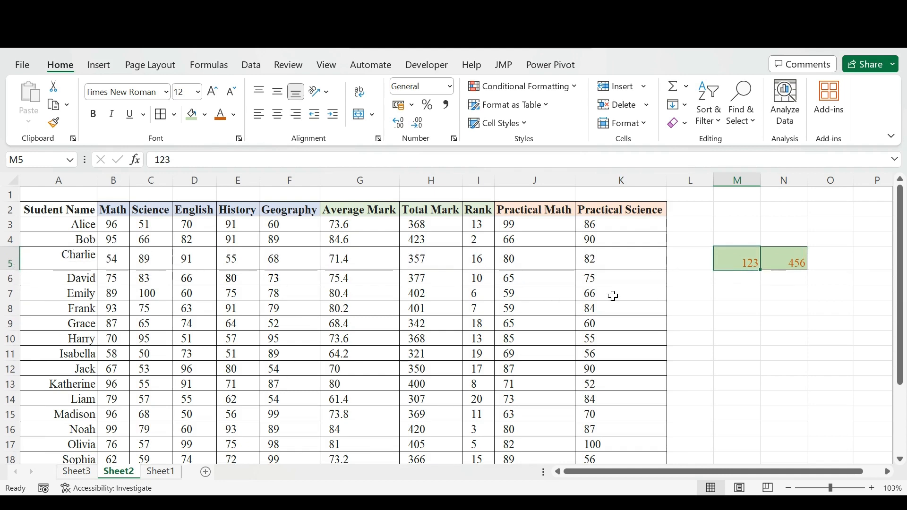
left_click(262, 97)
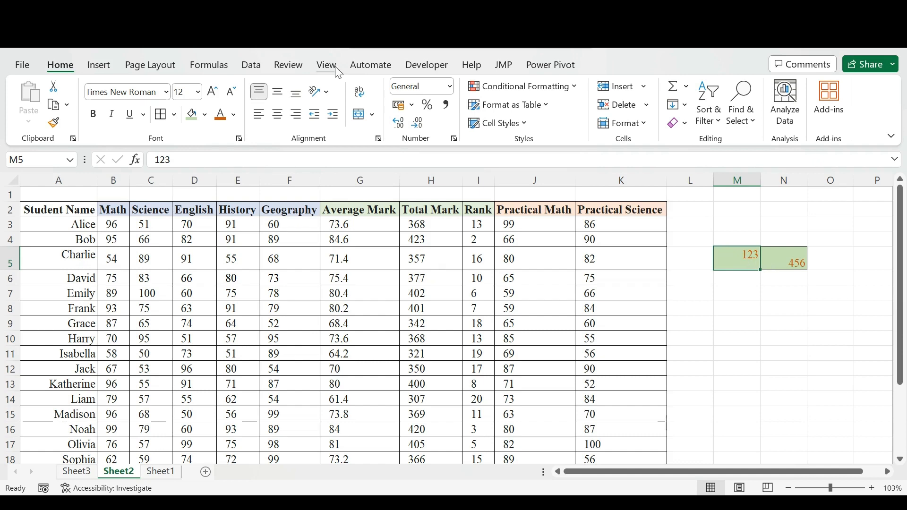
left_click(281, 93)
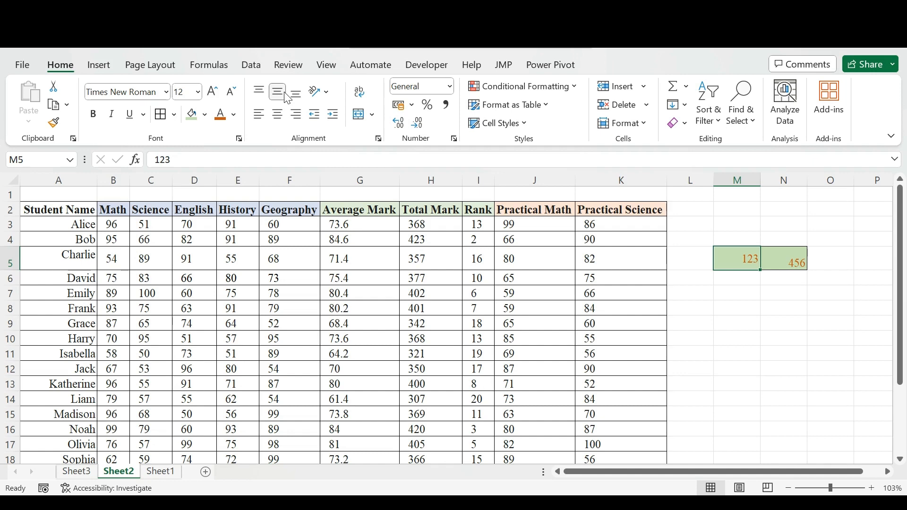
left_click(297, 94)
- Apply left, center and finally right horizontal alignment to cell M5
left_click(260, 116)
left_click(277, 118)
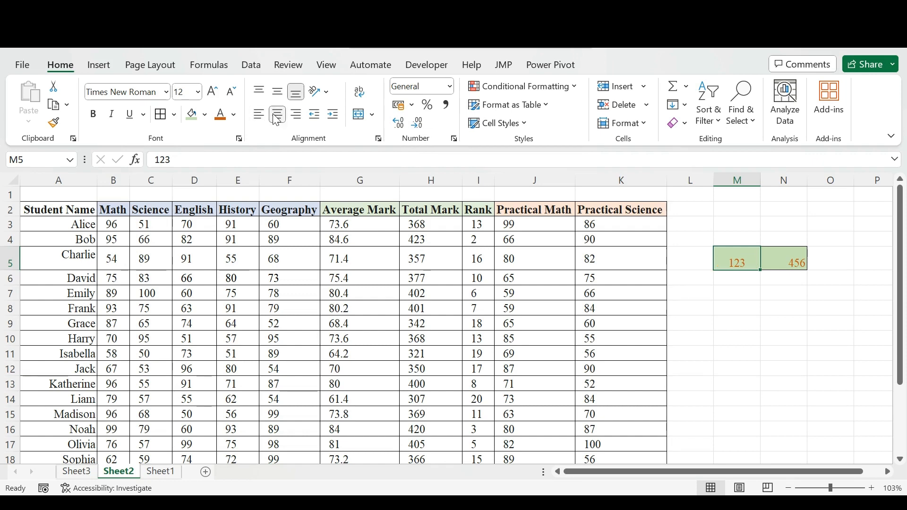
left_click(297, 115)
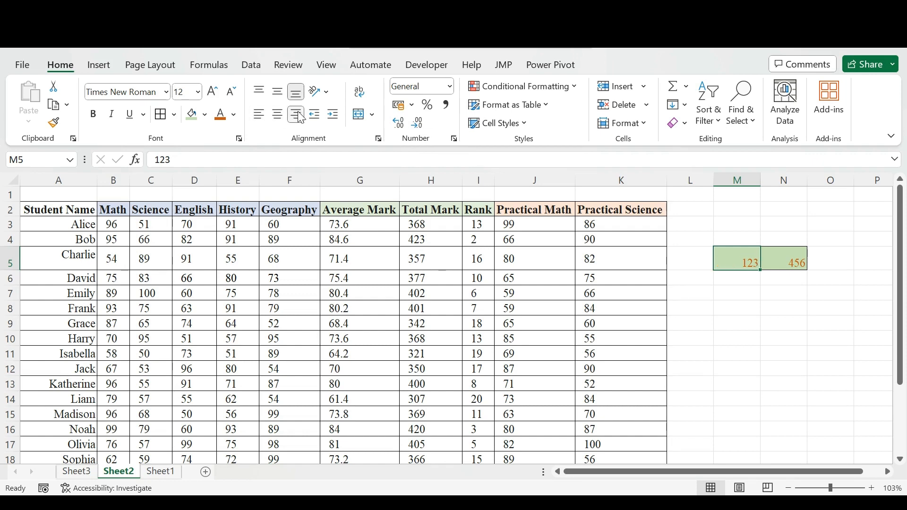
- Try the Angle Counterclockwise and Angle Clockwise text orientations on cell M5, and undo both rotations
left_click(328, 92)
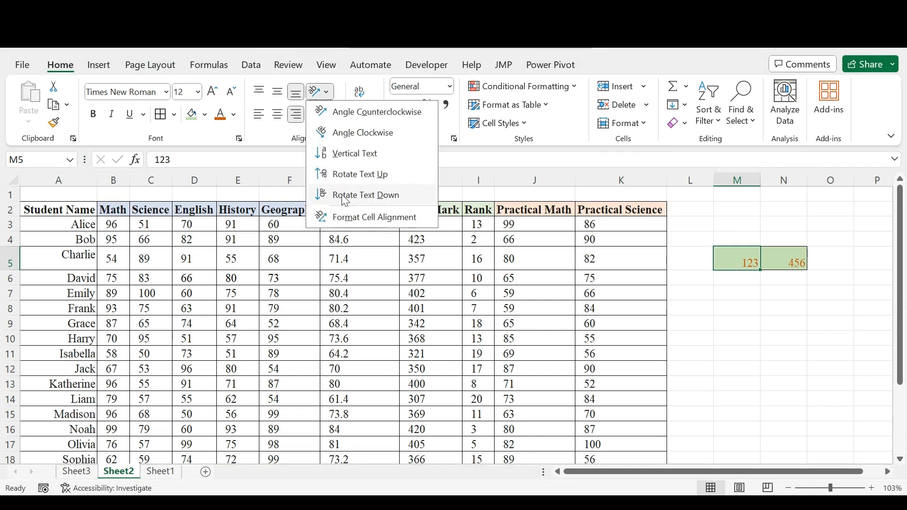
left_click(355, 113)
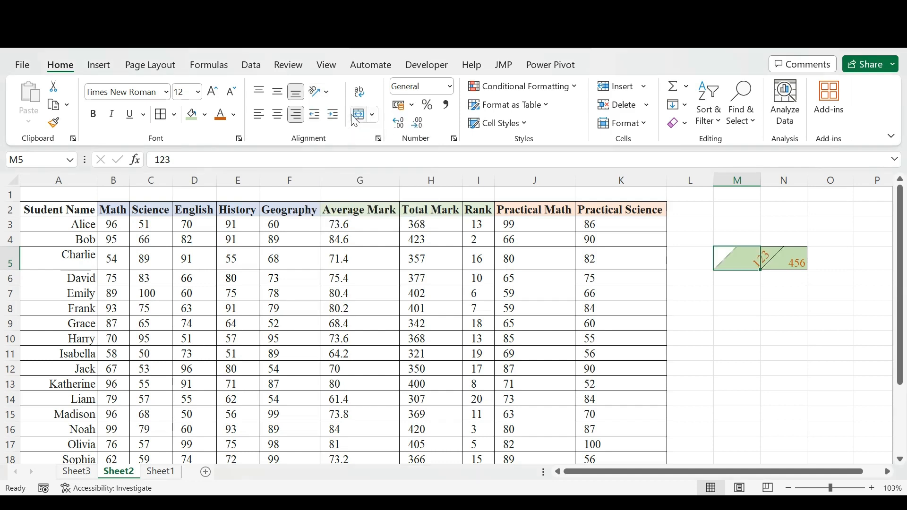
left_click(319, 91)
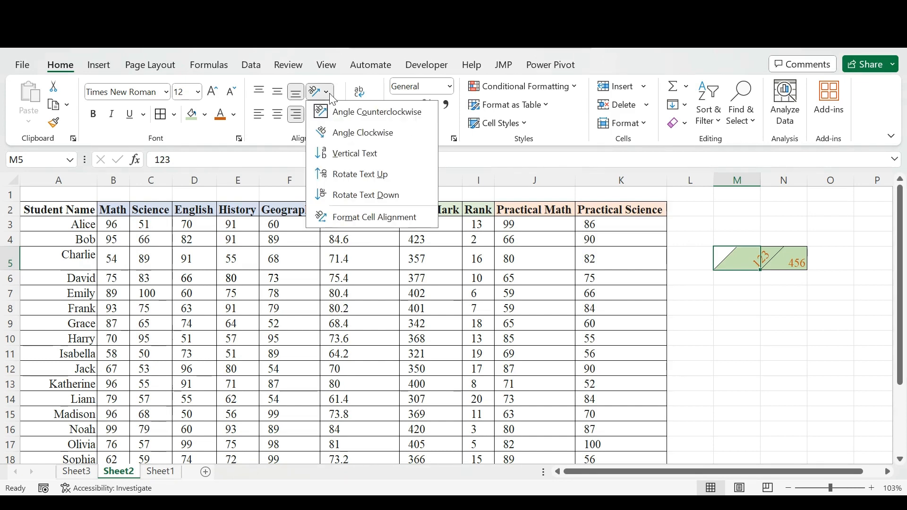
left_click(361, 133)
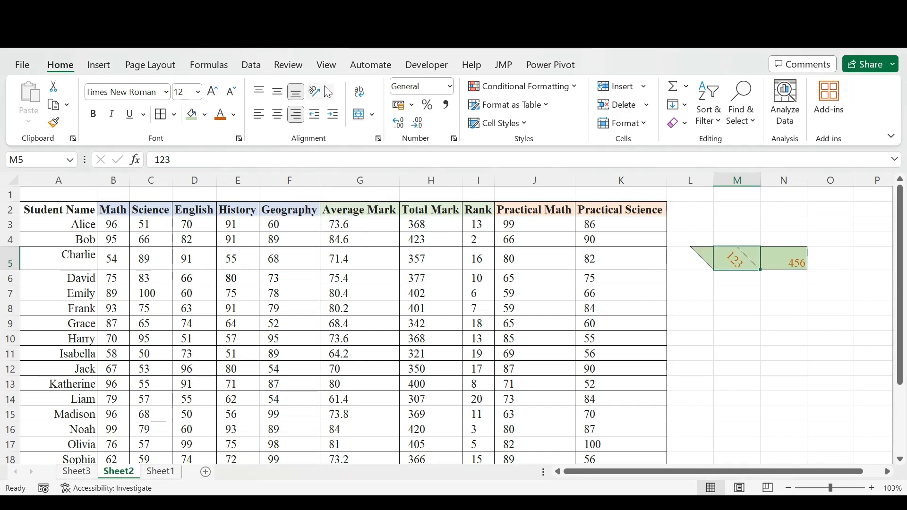
left_click(332, 98)
left_click(746, 263)
key("ctrl+z")
key("ctrl+z")
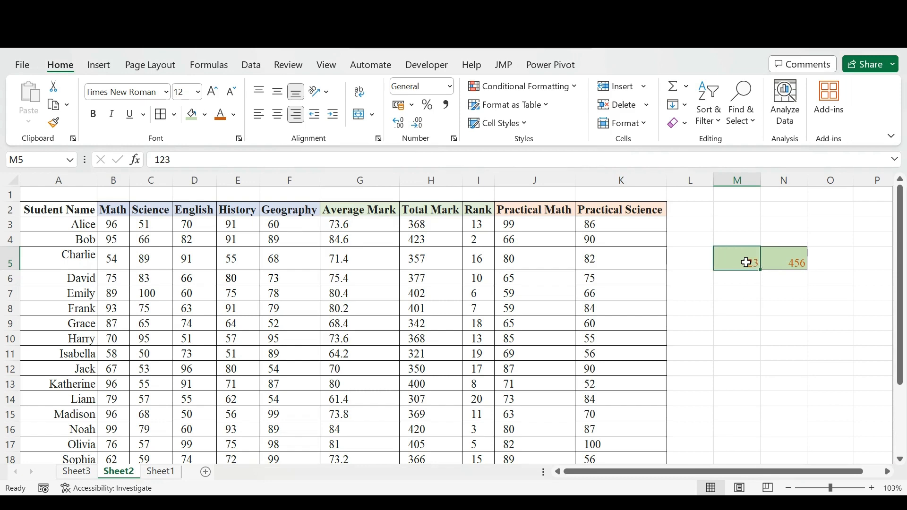
- Extend the number in cell M5 to 123456777
left_click(790, 255)
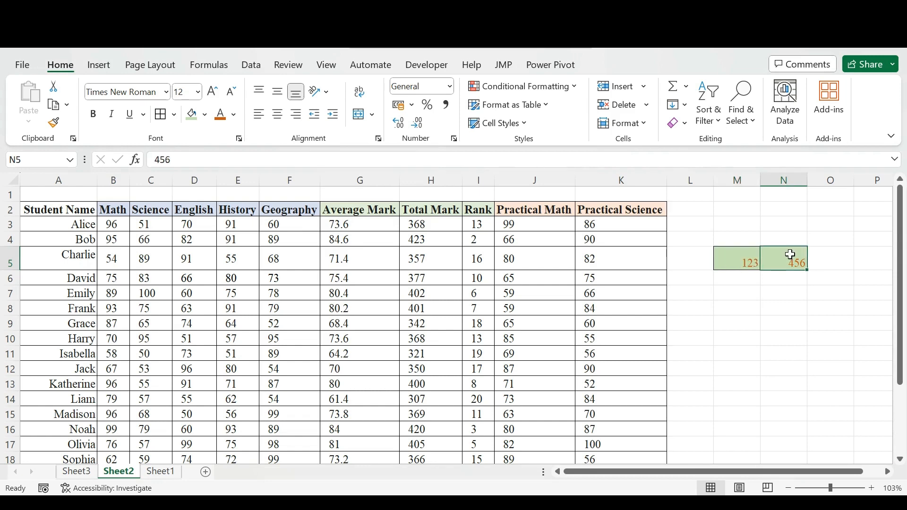
left_click(727, 263)
double_click(755, 263)
type("456777")
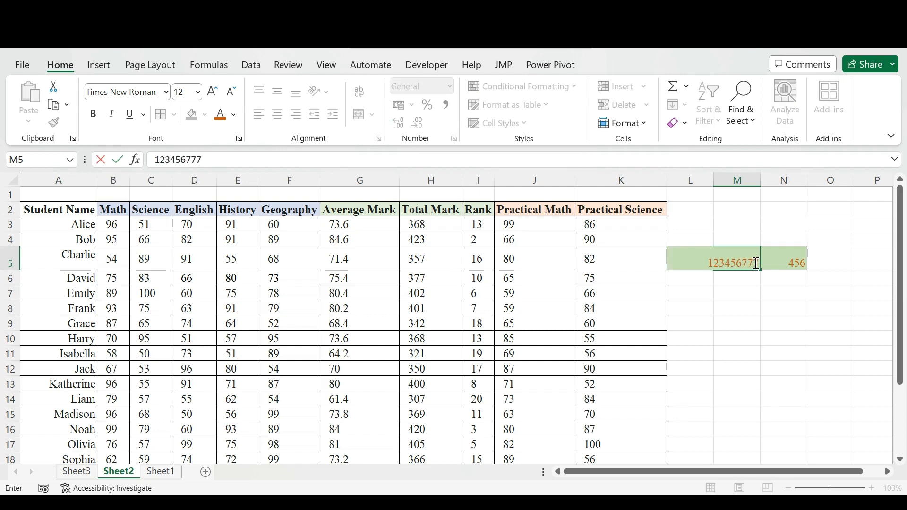
left_click(750, 337)
- Narrow column M, autofit it to its number, and narrow it again until the number no longer fits
left_click_drag(771, 174, 755, 176)
left_click(743, 263)
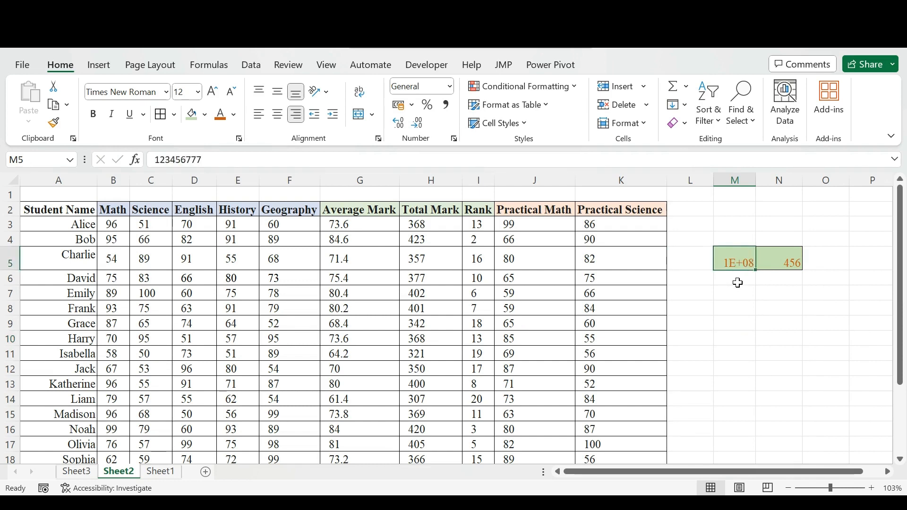
double_click(756, 181)
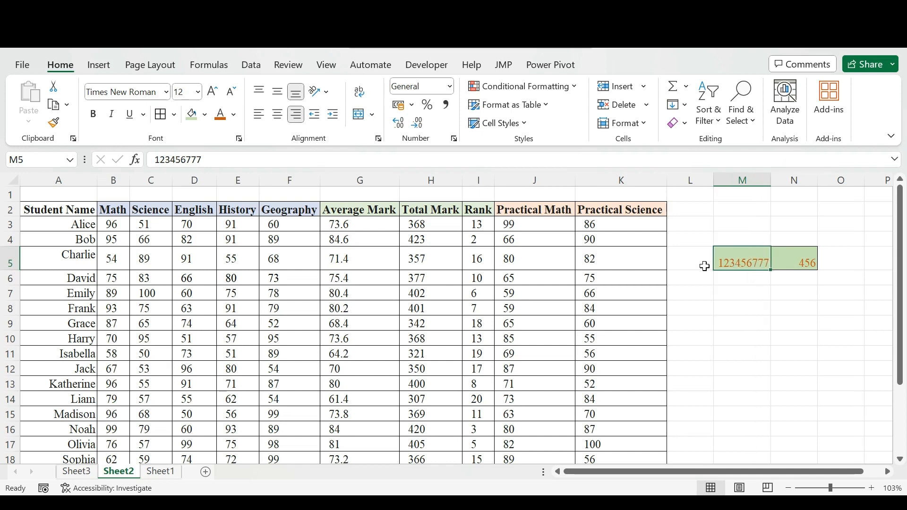
left_click_drag(771, 181, 746, 186)
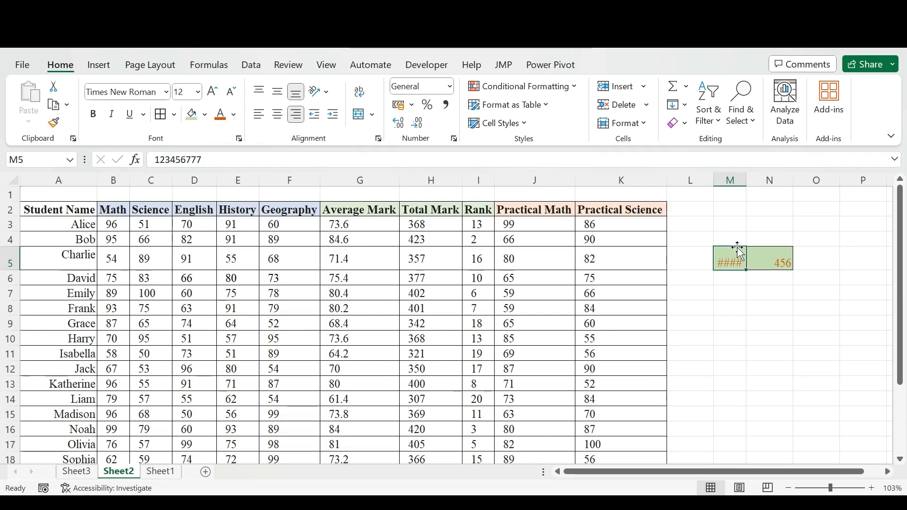
- Copy the Practical Science header from K2 into cell M5 and wrap its text
left_click(618, 214)
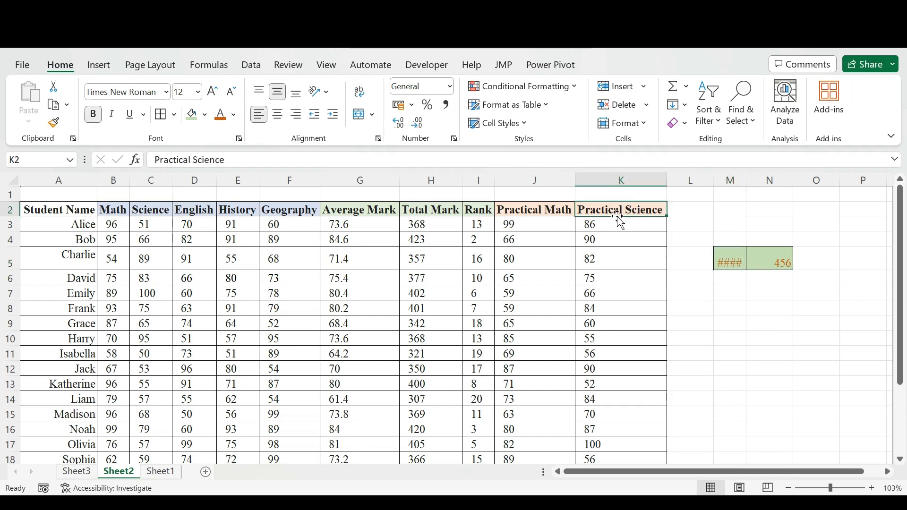
key("ctrl+c")
left_click(735, 263)
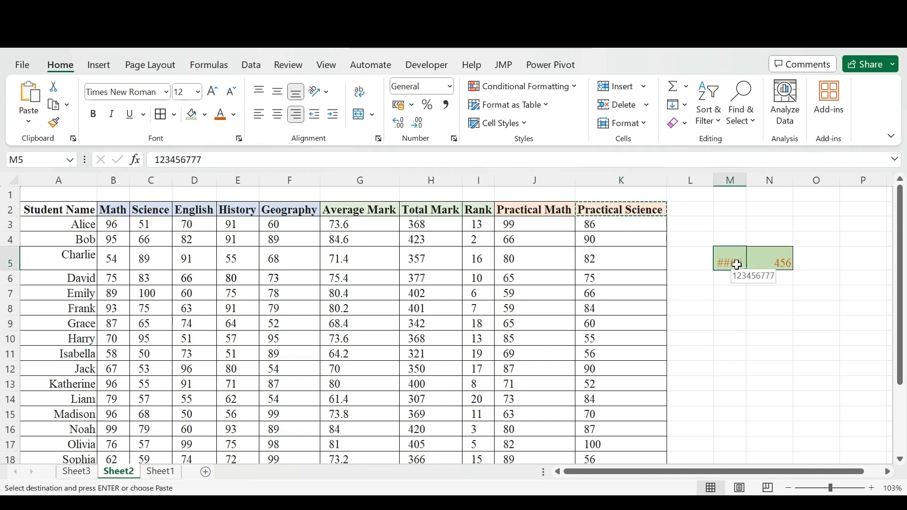
key("ctrl+v")
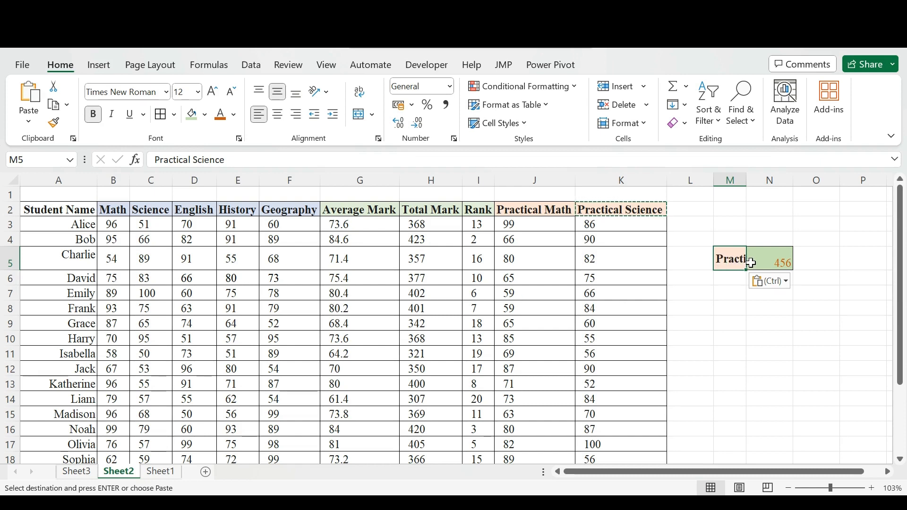
left_click(360, 94)
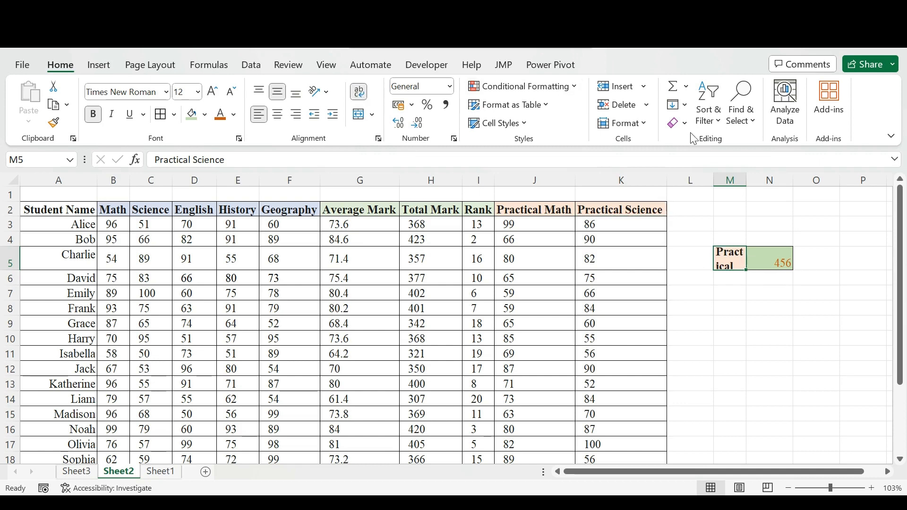
- Resize column M and row 5 so the wrapped header in M5 fits on two lines, with the column autofitted
left_click_drag(743, 175, 772, 179)
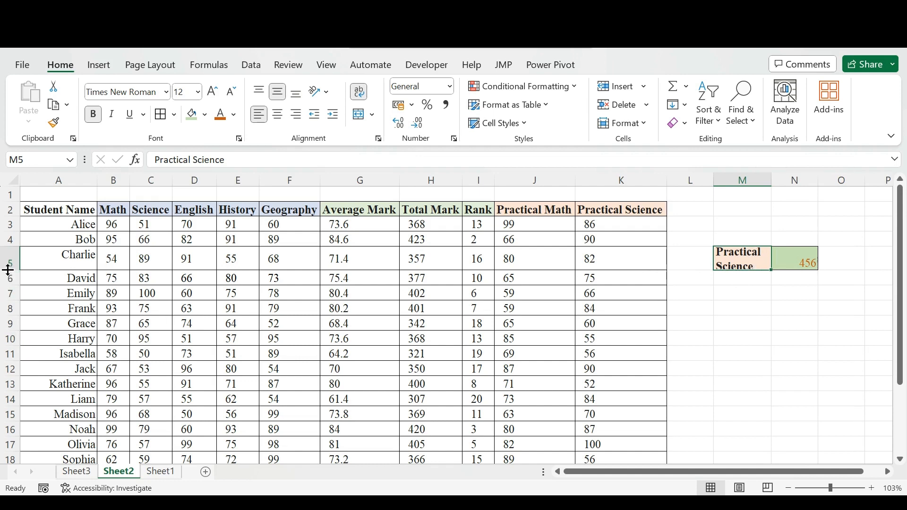
left_click_drag(3, 269, 3, 281)
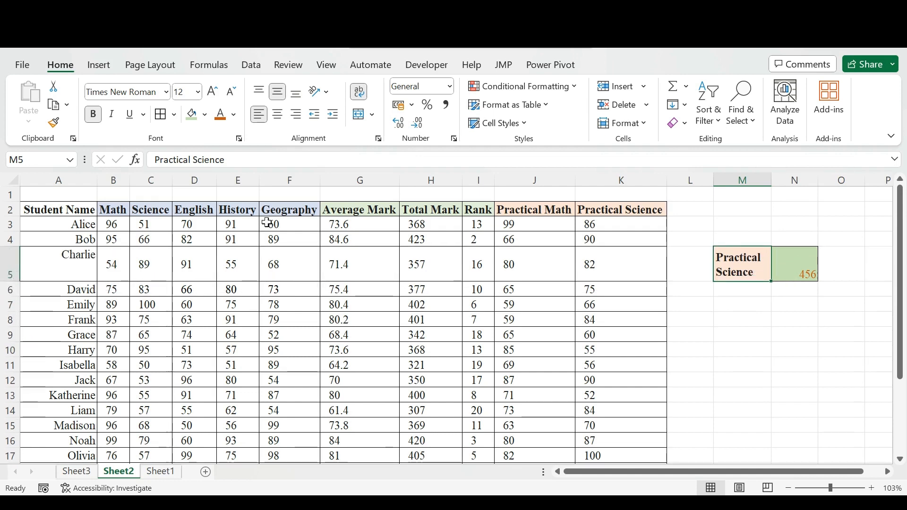
double_click(771, 179)
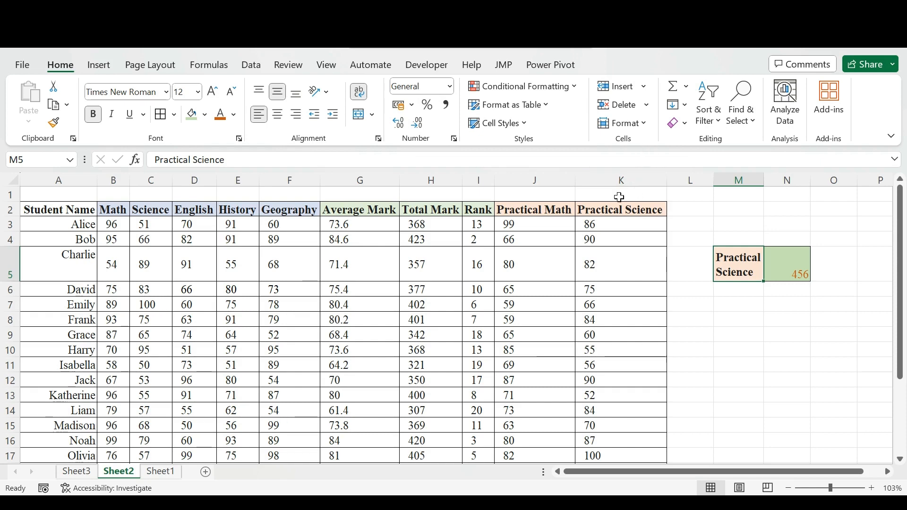
- Delete the practice columns M and N from the sheet
left_click(723, 176)
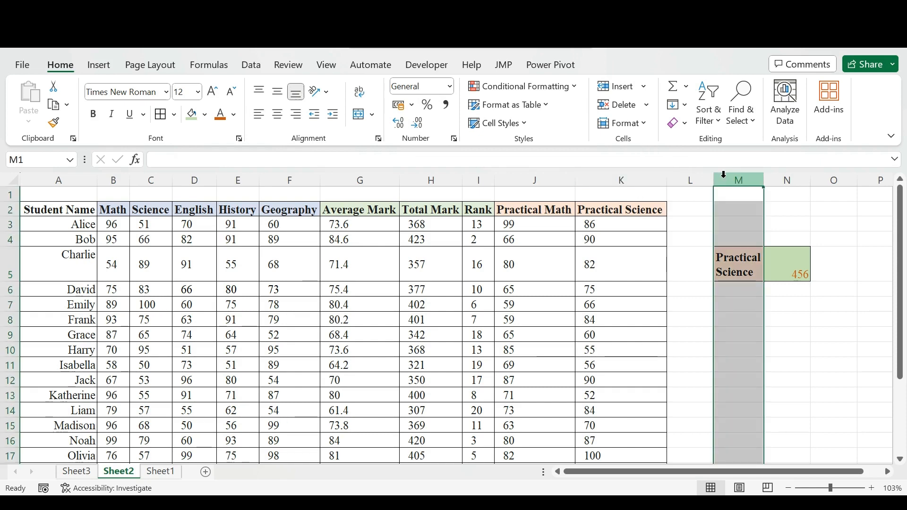
left_click(787, 179, "shift")
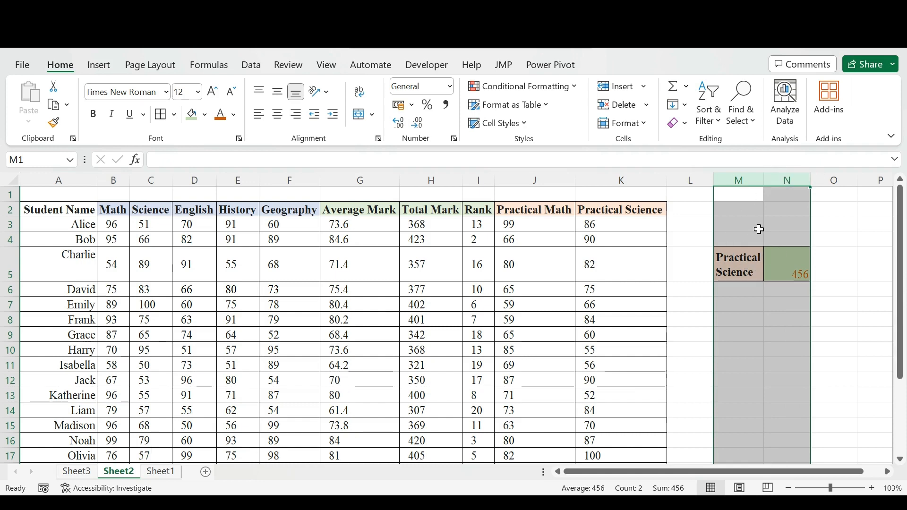
right_click(759, 229)
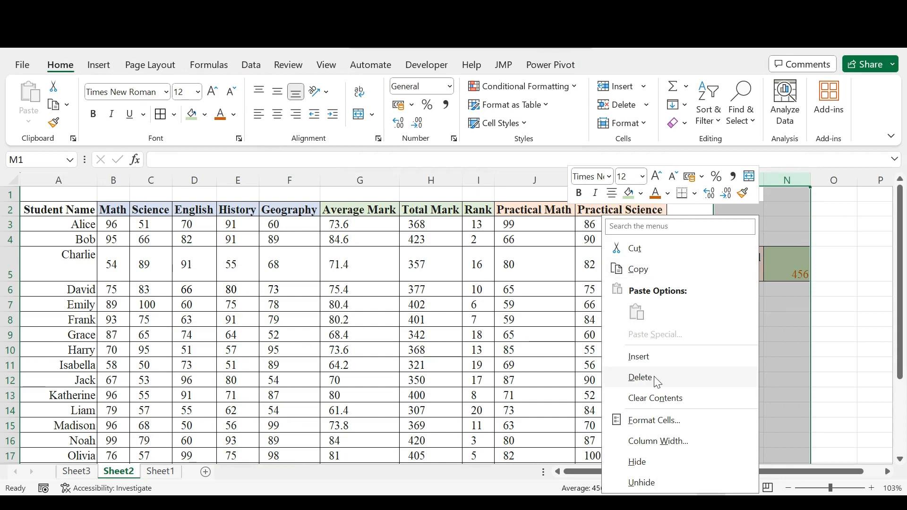
key("Escape")
left_click(737, 209)
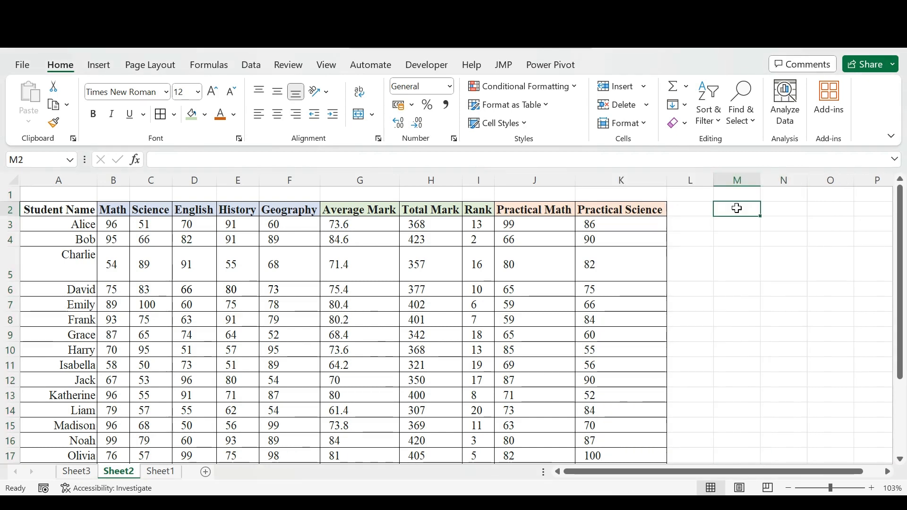
- Delete the Practical Math and Practical Science columns (J and K) from the marks table
left_click_drag(538, 180, 609, 182)
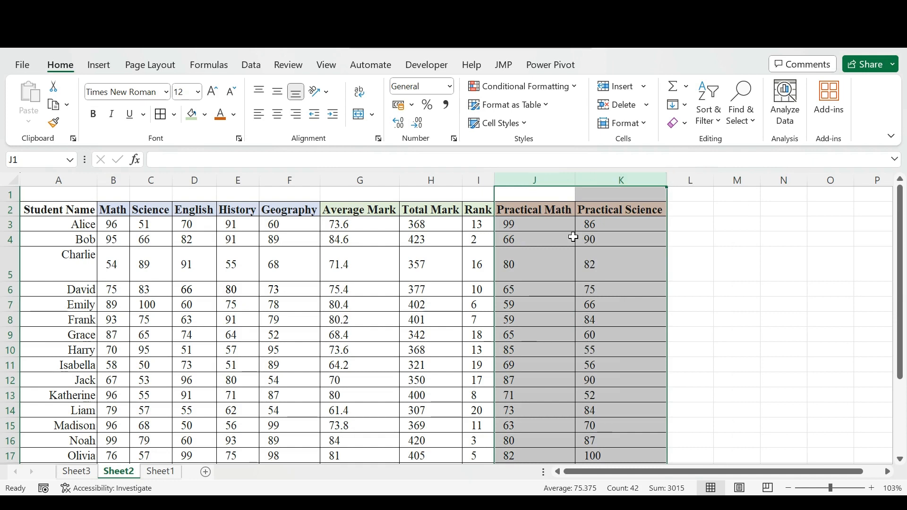
right_click(571, 274)
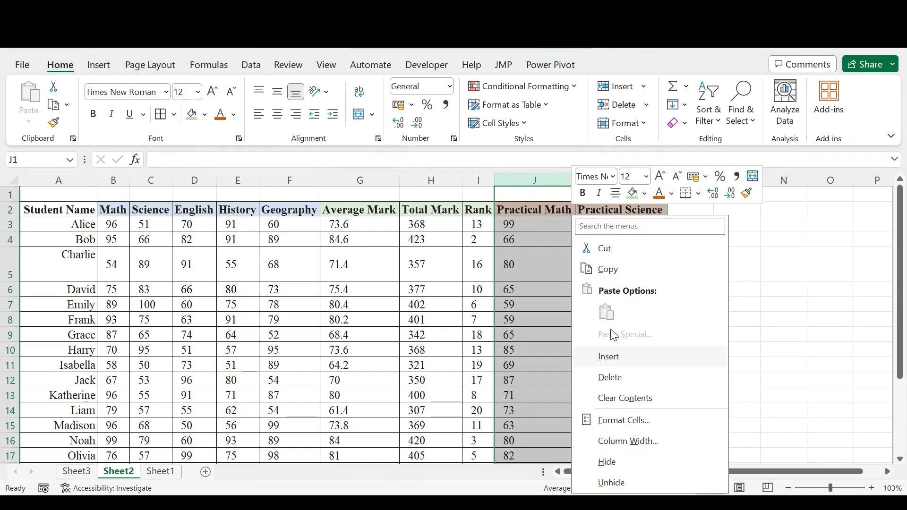
left_click(618, 379)
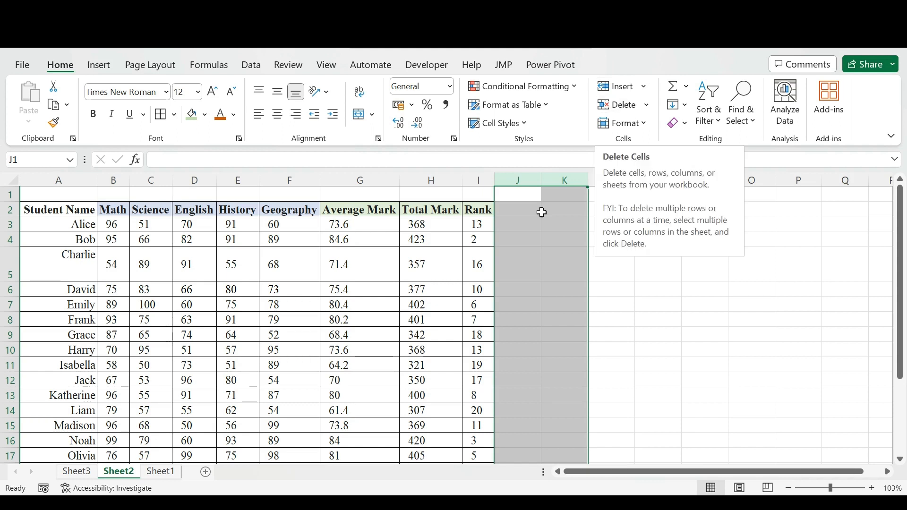
left_click(522, 210)
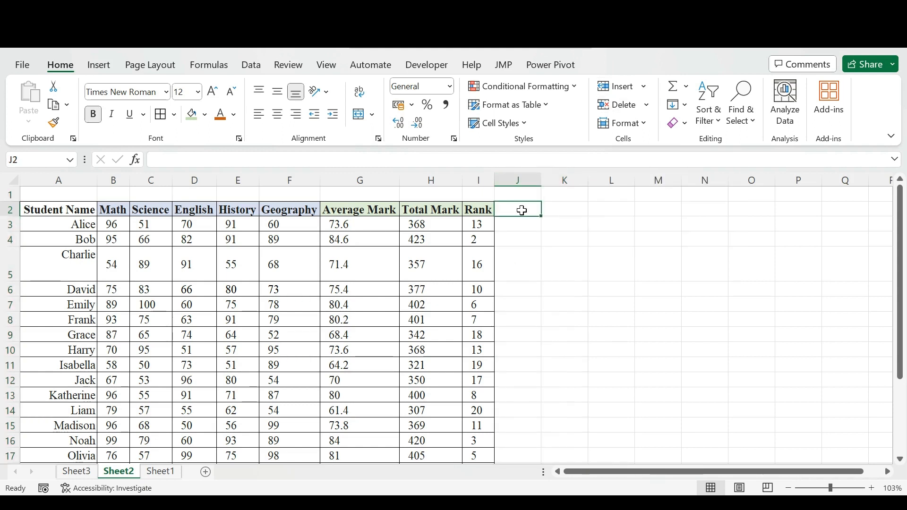
- Undo the deletion of the Practical Math and Practical Science columns
key("ctrl+z")
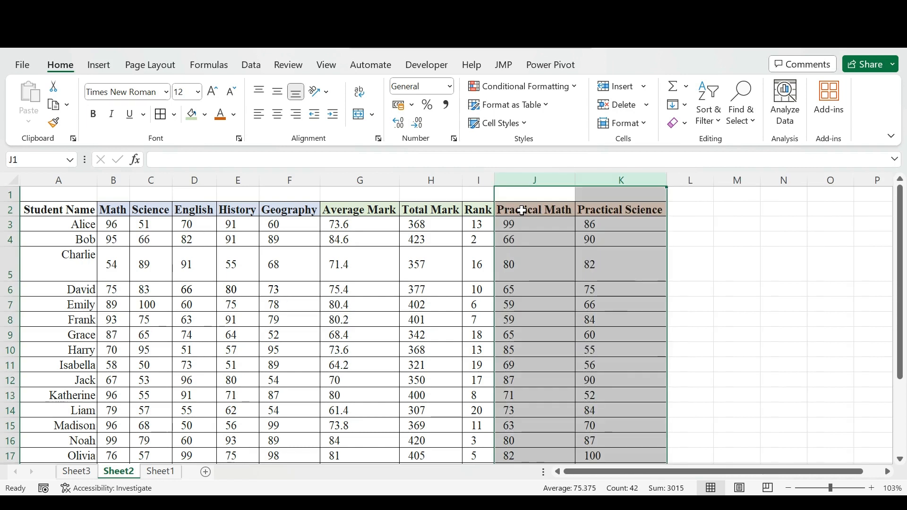
left_click(522, 210)
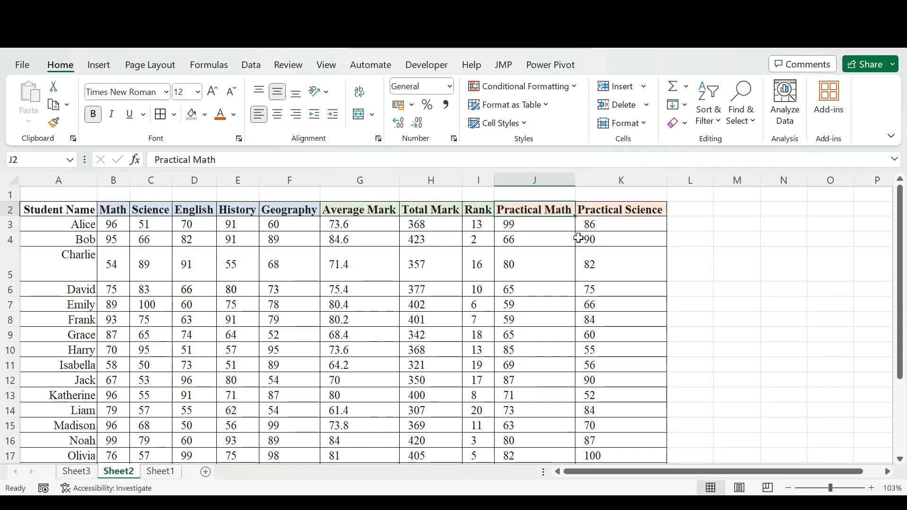
- Hide the Practical Math and Practical Science columns (J and K)
left_click(545, 175)
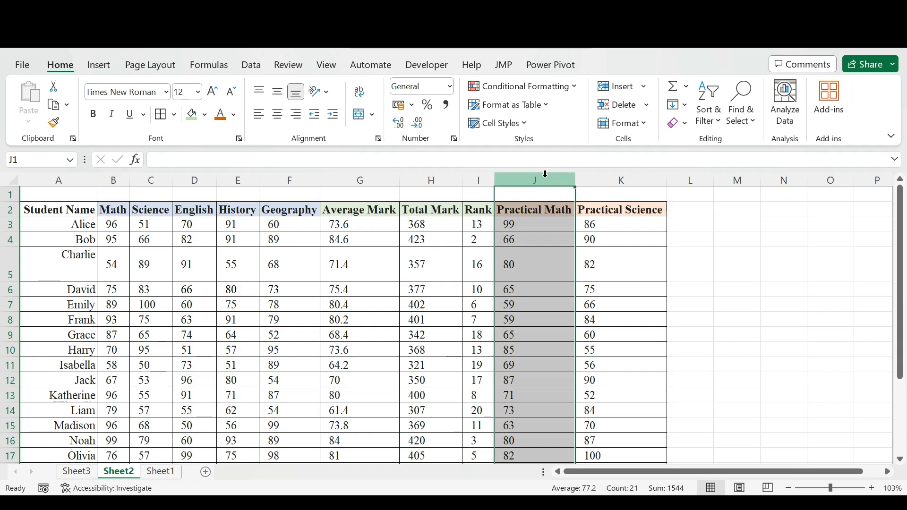
key("shift+Right")
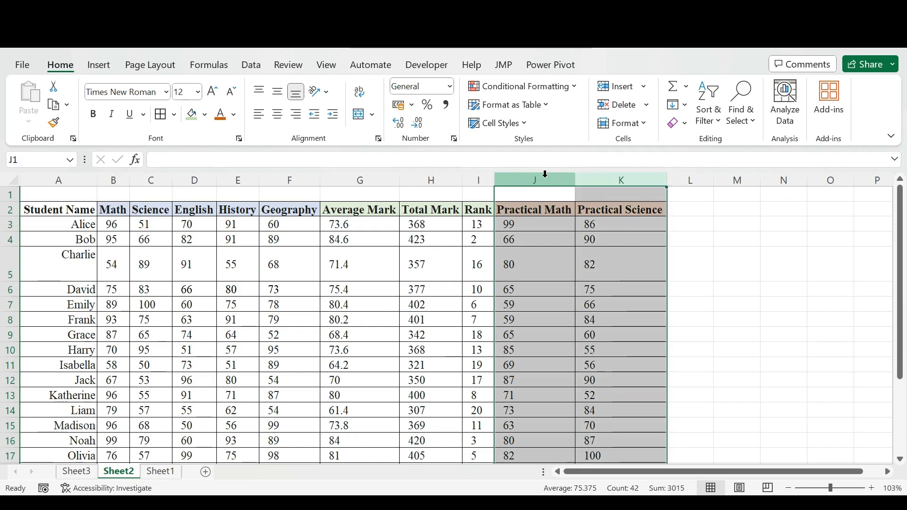
right_click(555, 251)
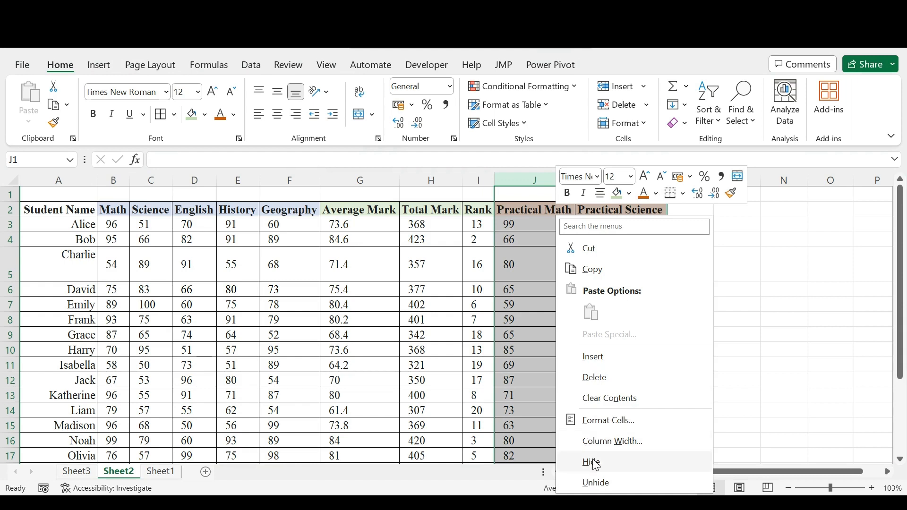
left_click(614, 471)
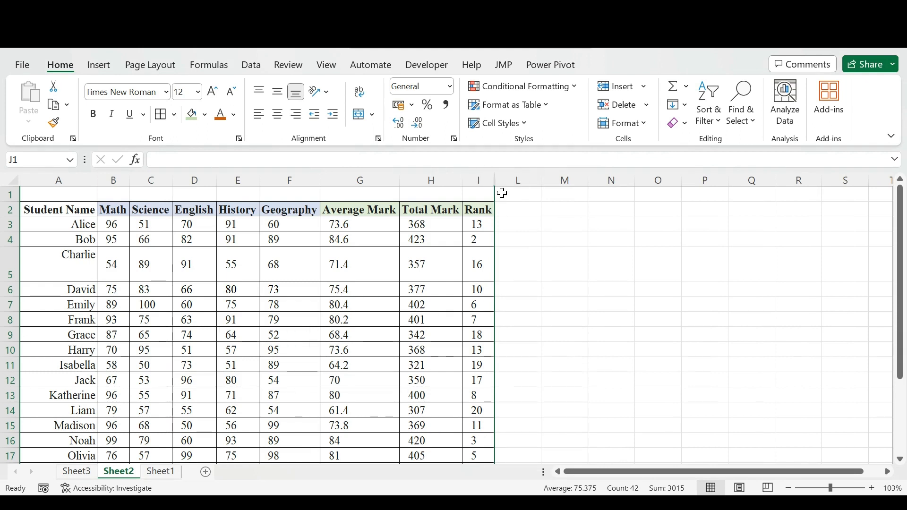
- Unhide columns J and K between the Rank column and column L
left_click(481, 177)
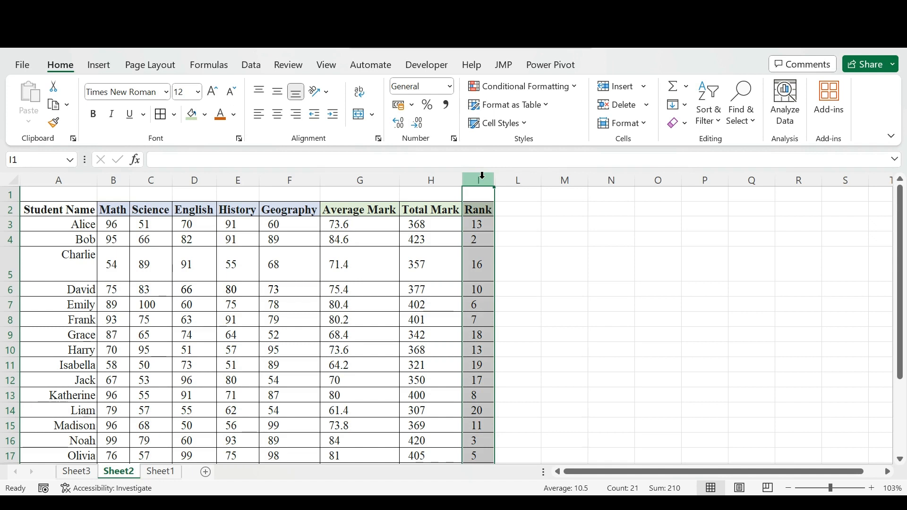
key("shift+Right")
right_click(500, 203)
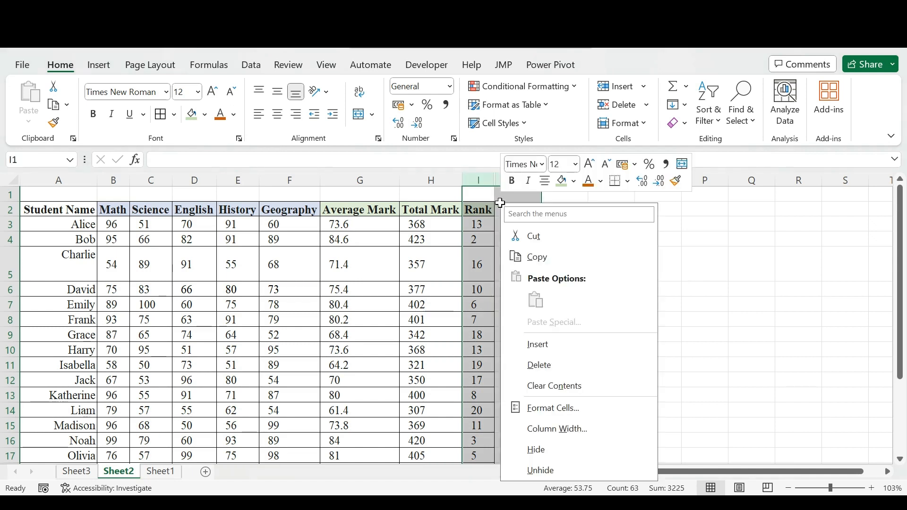
left_click(565, 471)
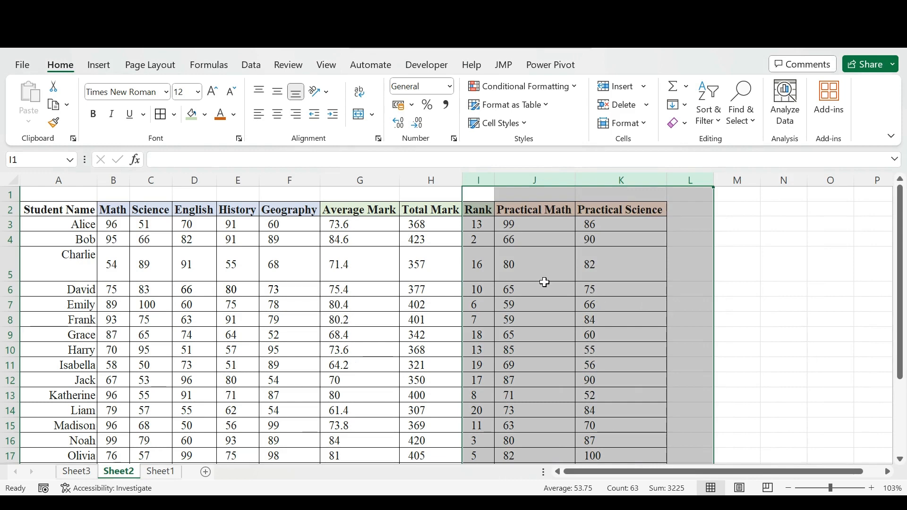
left_click(526, 226)
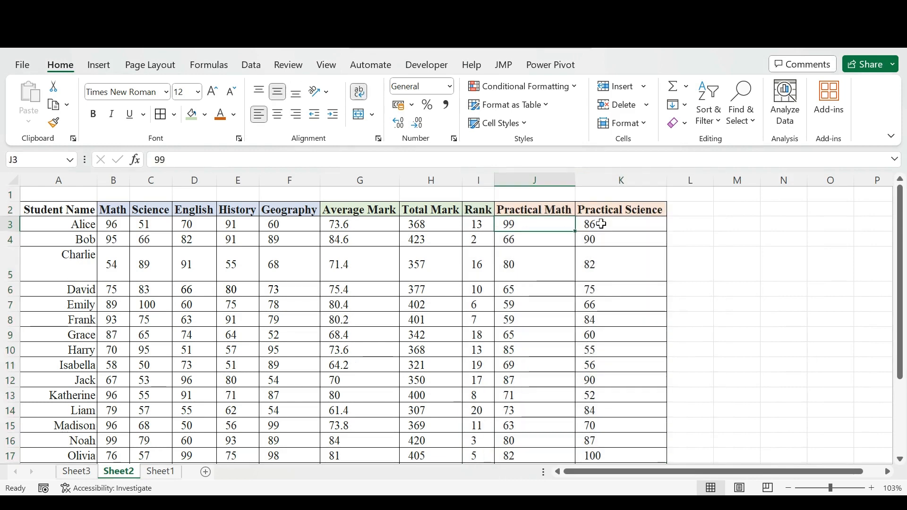
- Hide row 4 of the marks table
left_click(2, 239)
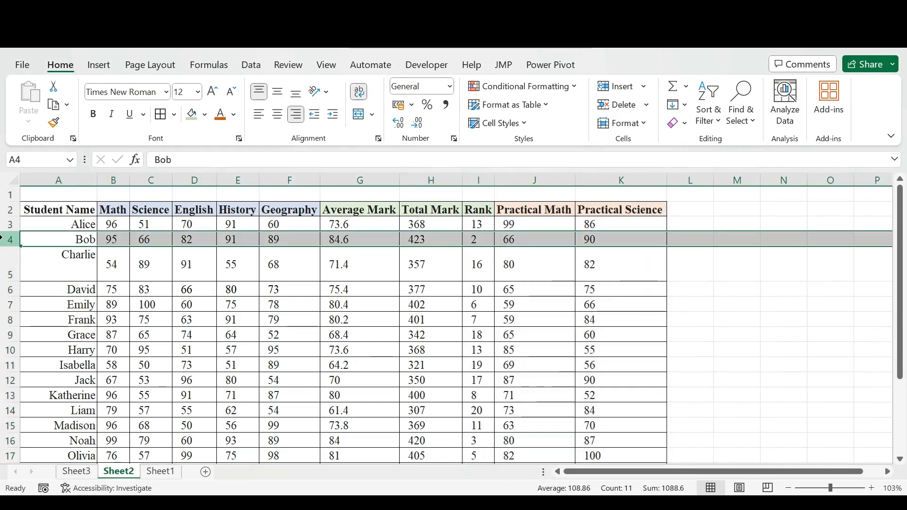
right_click(107, 240)
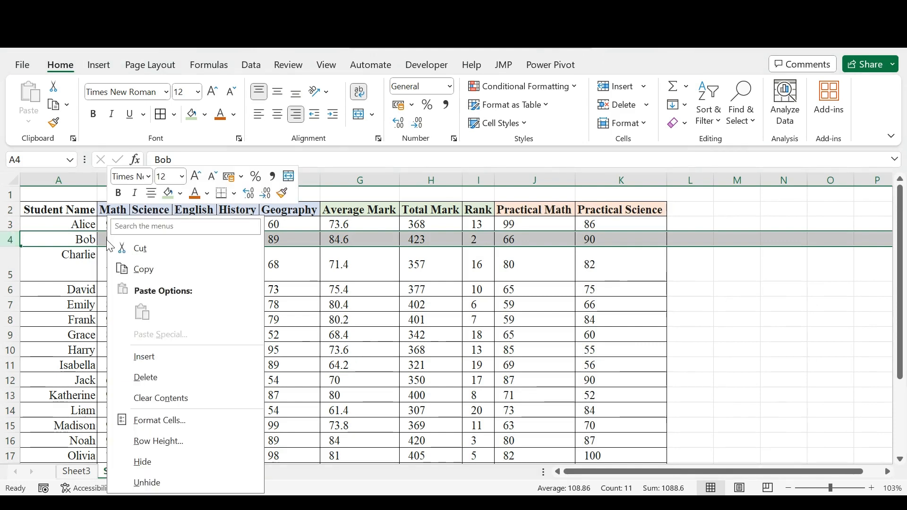
left_click(168, 467)
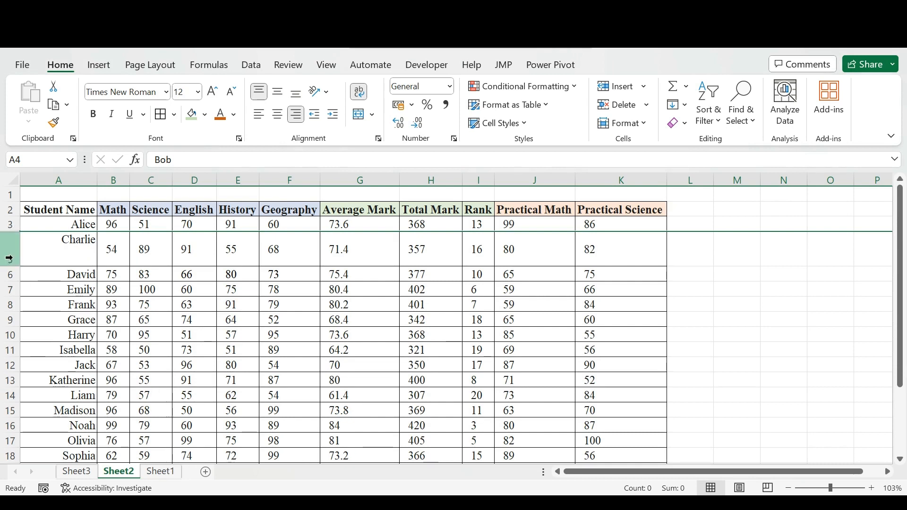
- Unhide row 4 between rows 3 and 5 of the marks table
left_click(8, 225)
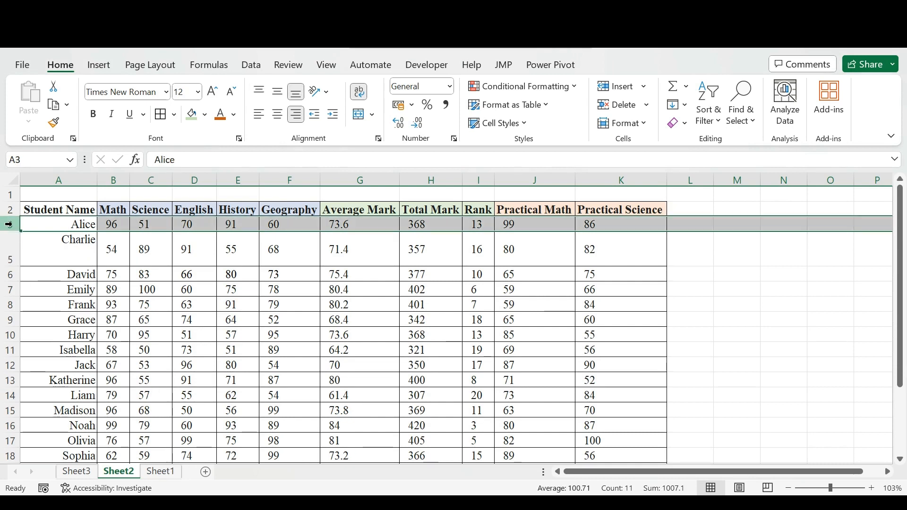
left_click_drag(8, 224, 8, 255)
right_click(74, 241)
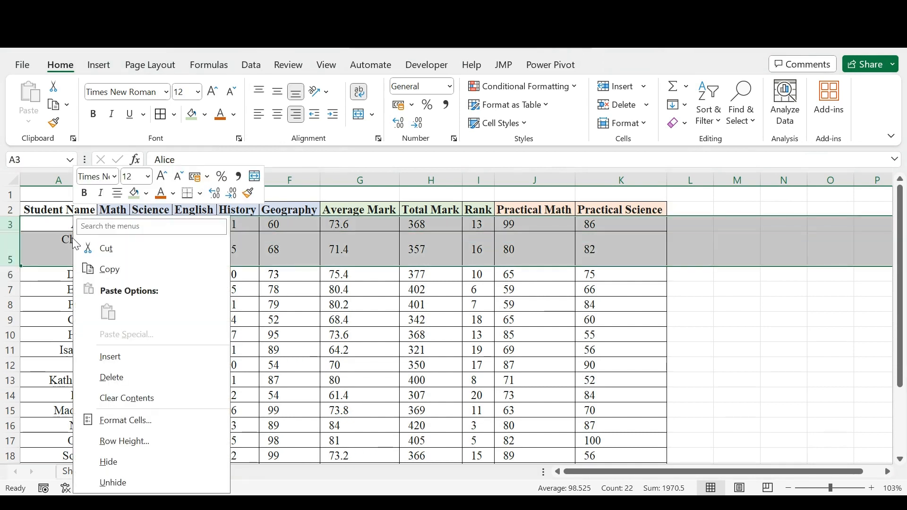
left_click(144, 483)
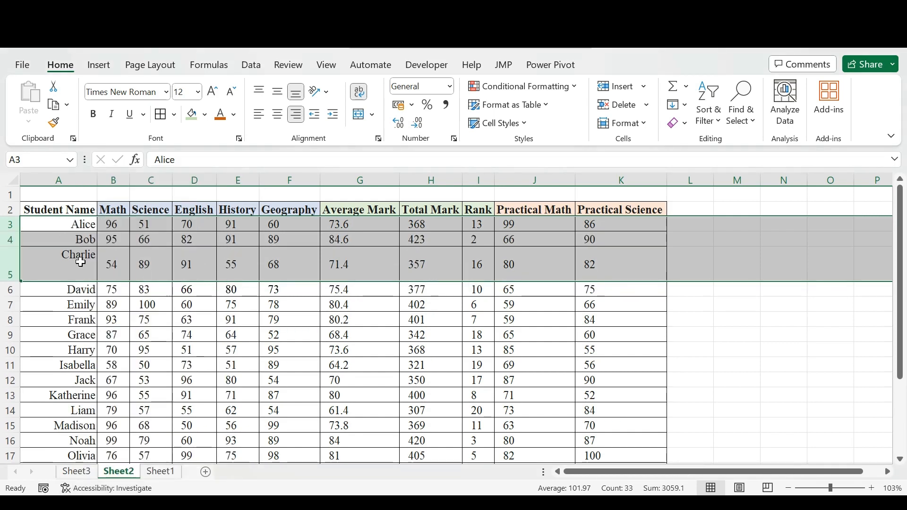
left_click(81, 263)
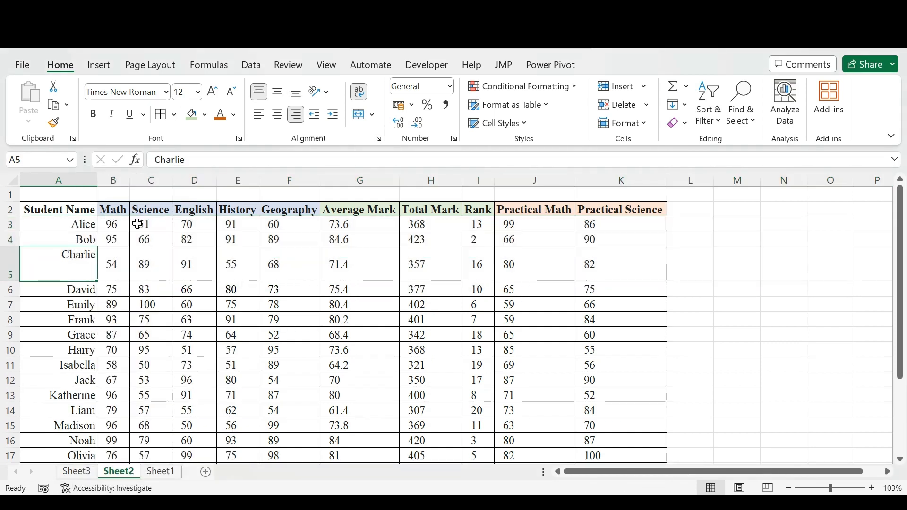
- Insert a column before Practical Math with the header Percentage in J2, and autofit its width
left_click(516, 176)
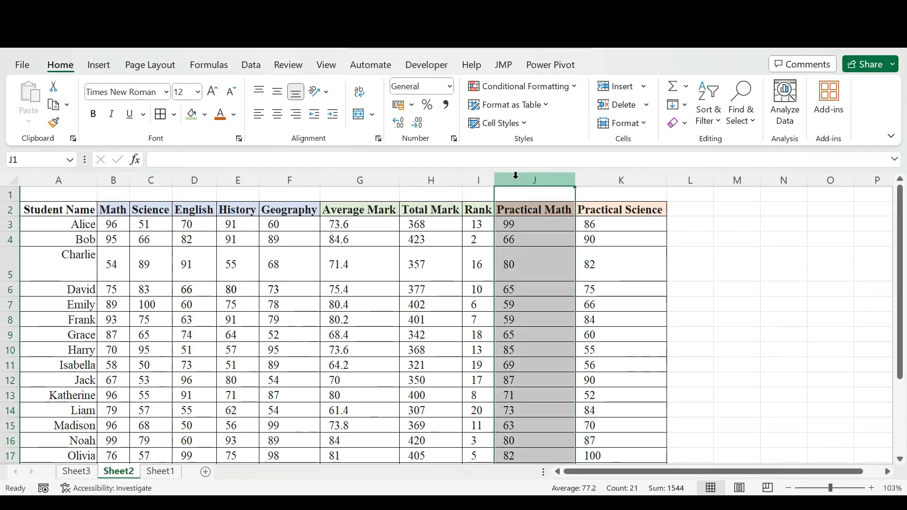
left_click(619, 90)
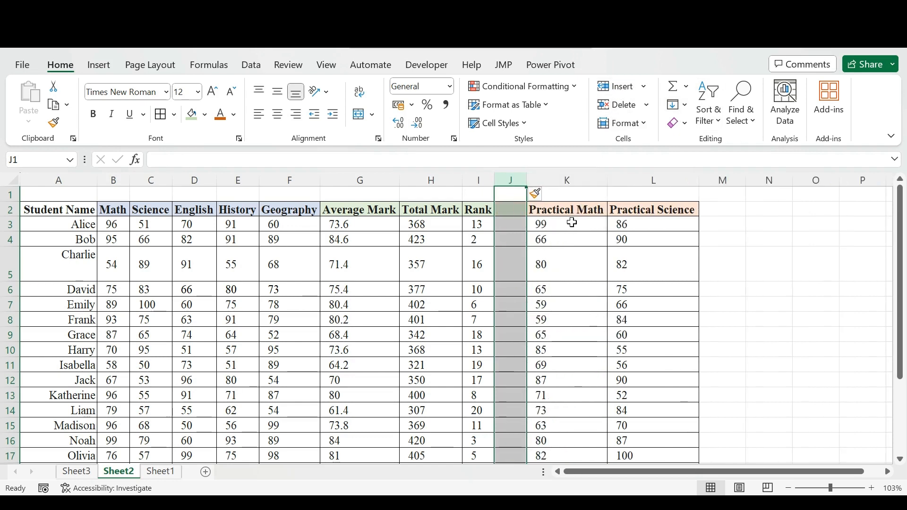
left_click(508, 206)
type("Percentage")
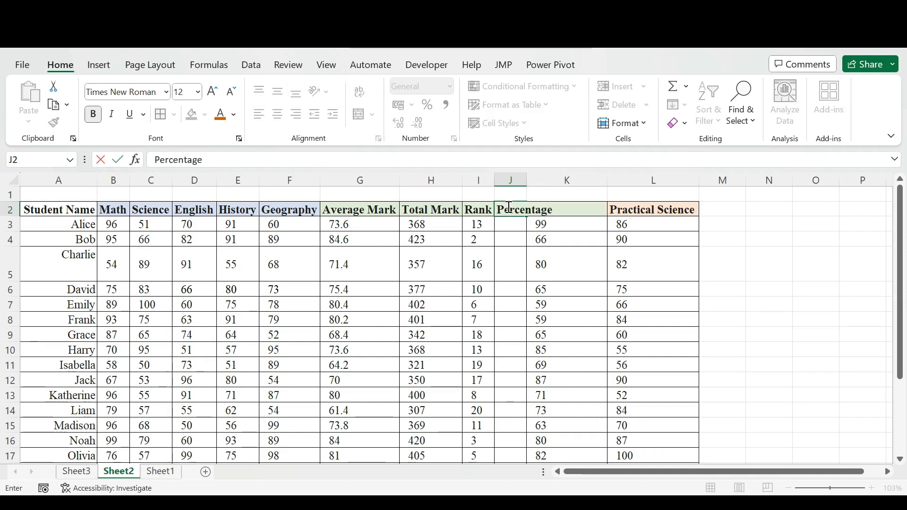
left_click(576, 291)
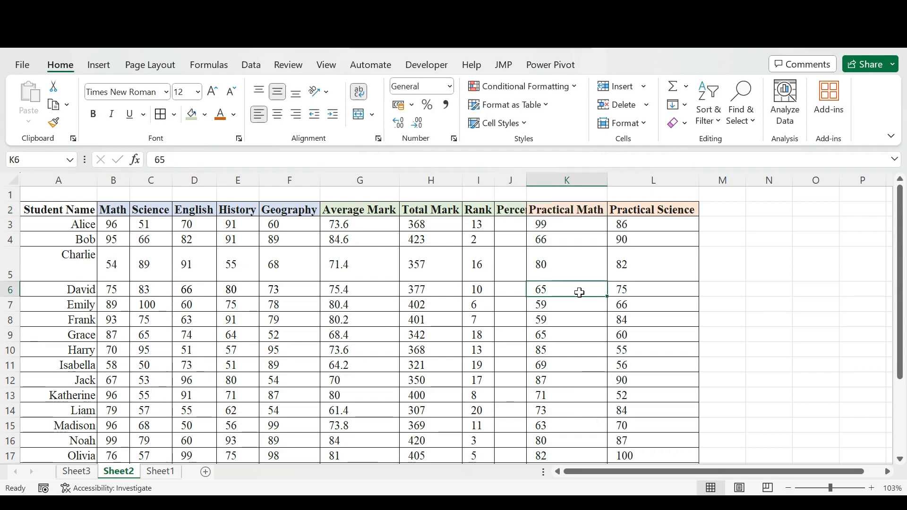
double_click(525, 181)
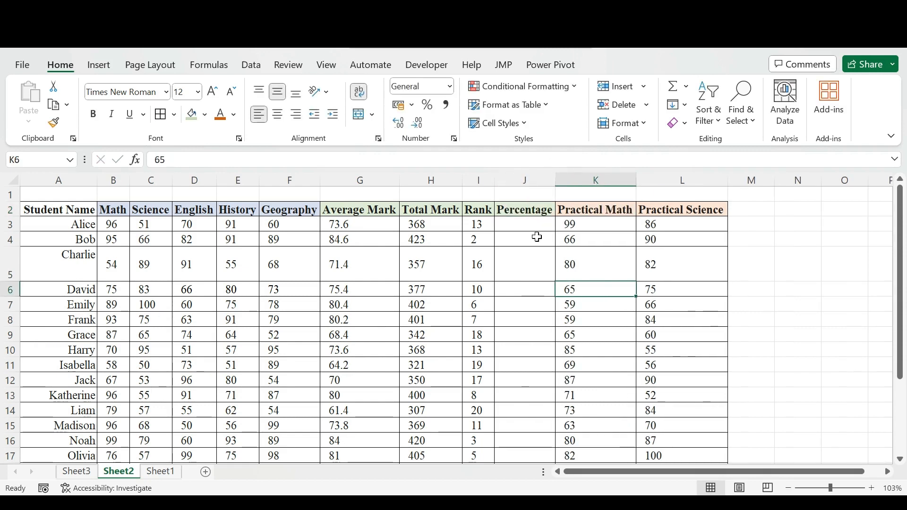
- Insert a blank row at row 4 of the marks table and enter New student in A4
left_click(10, 239)
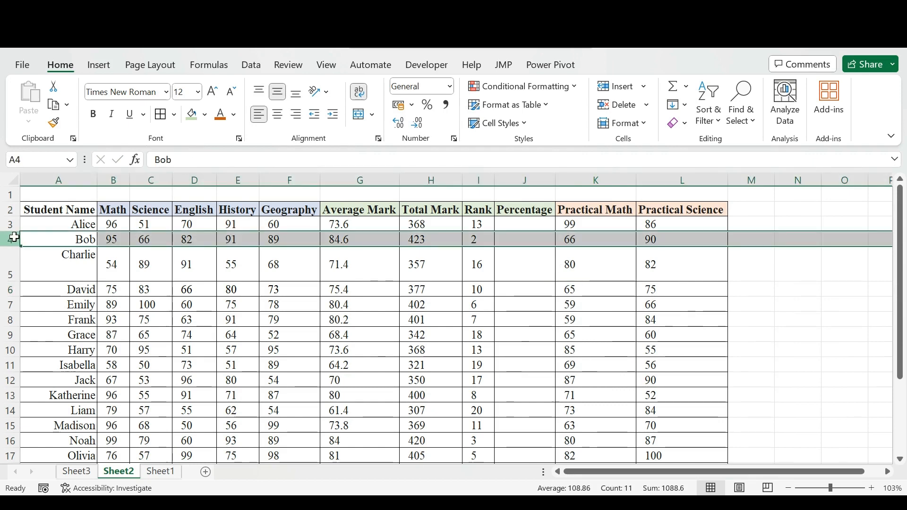
left_click(619, 85)
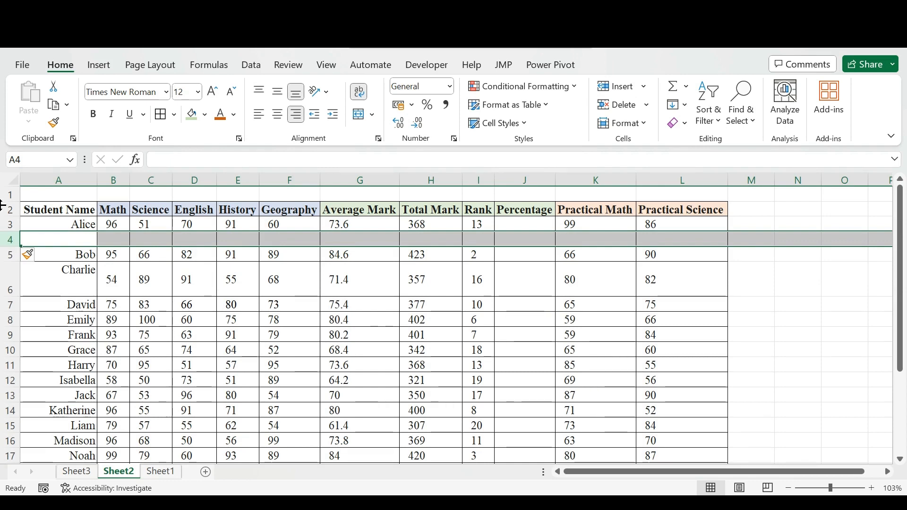
left_click(82, 238)
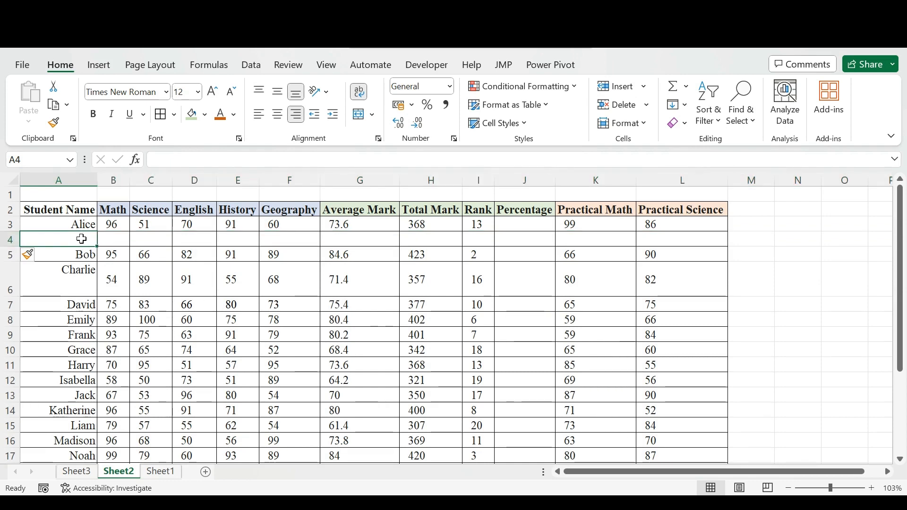
type("New student")
key("Tab")
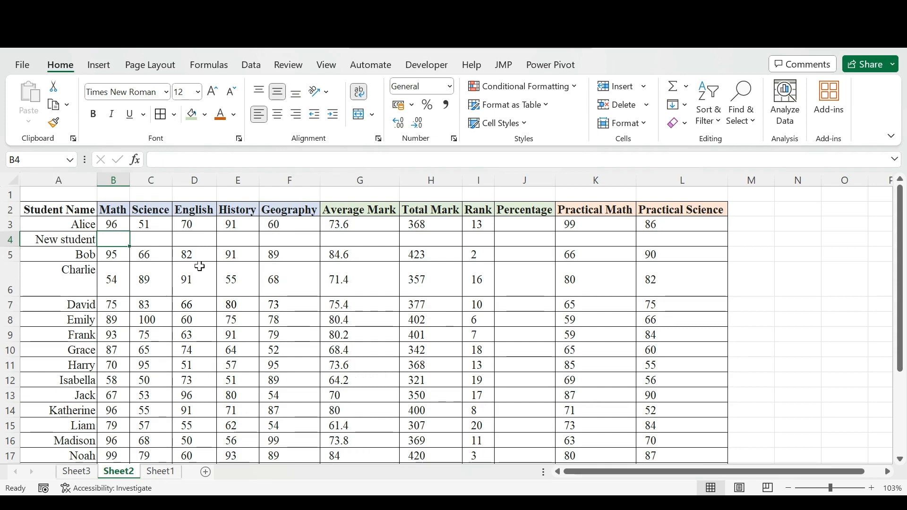
- Hide the Sheet2 worksheet and unhide it again from Sheet3
right_click(123, 478)
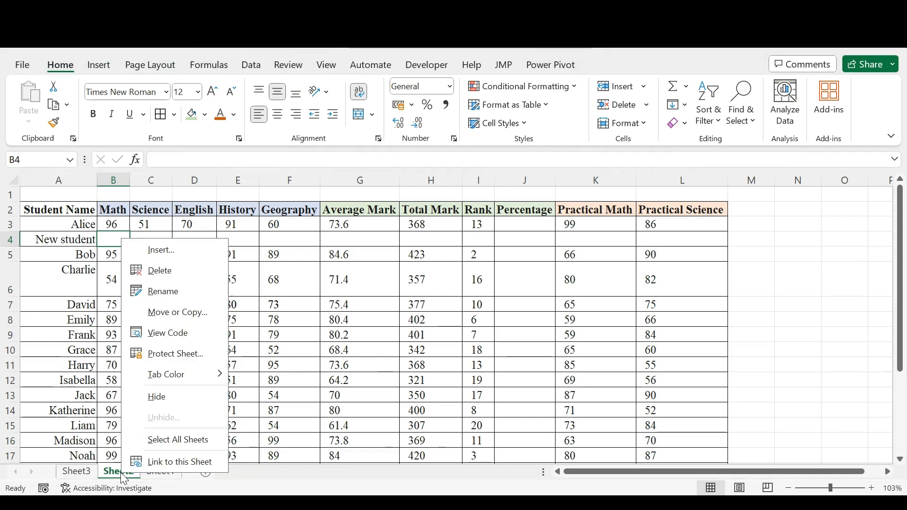
left_click(169, 404)
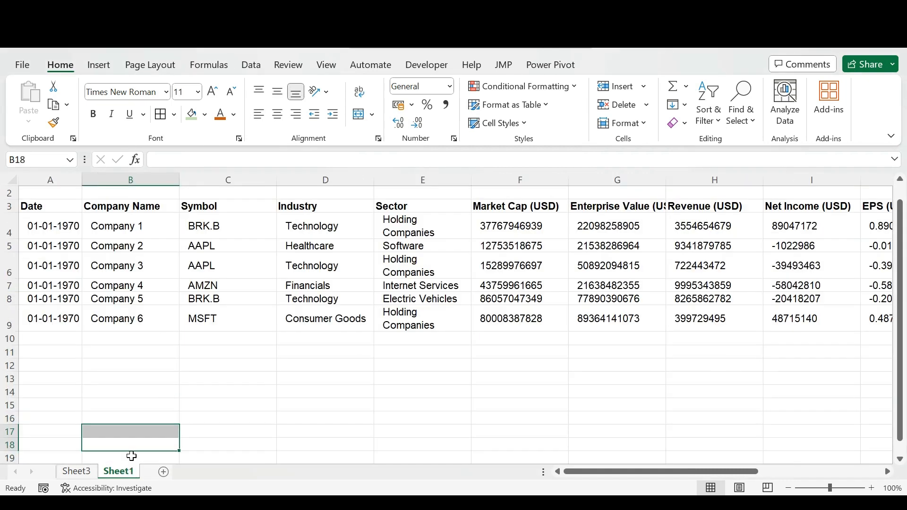
left_click(97, 474)
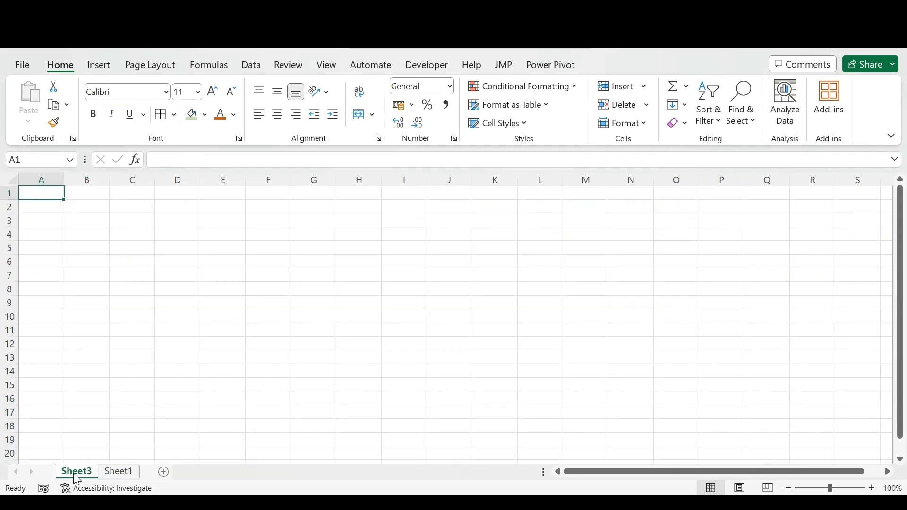
right_click(88, 475)
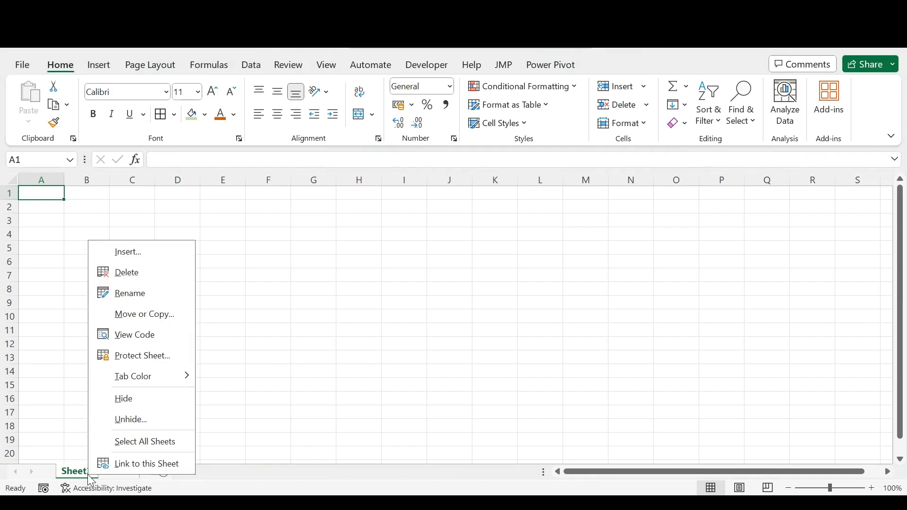
left_click(162, 426)
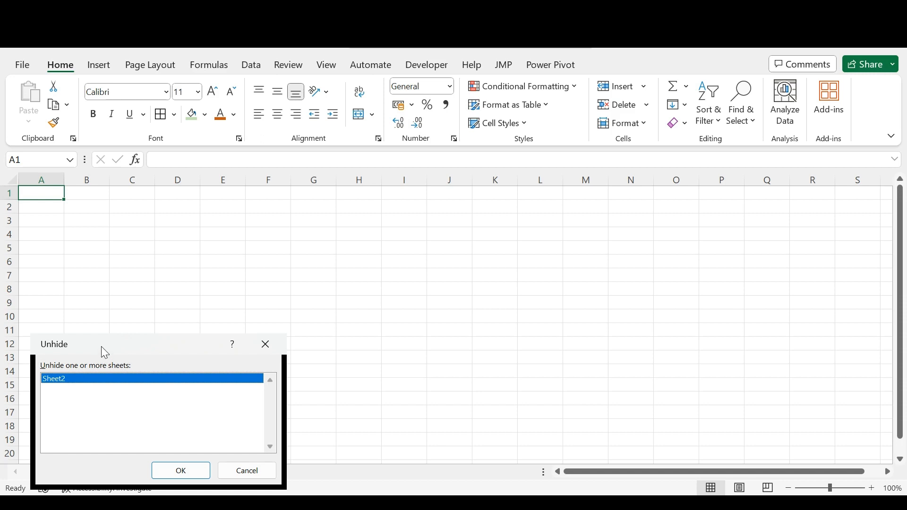
left_click_drag(102, 347, 413, 218)
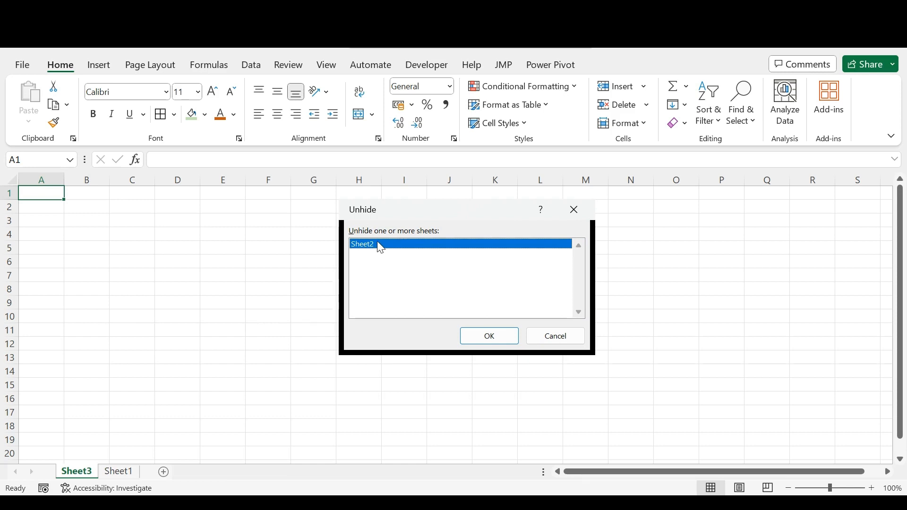
left_click(472, 336)
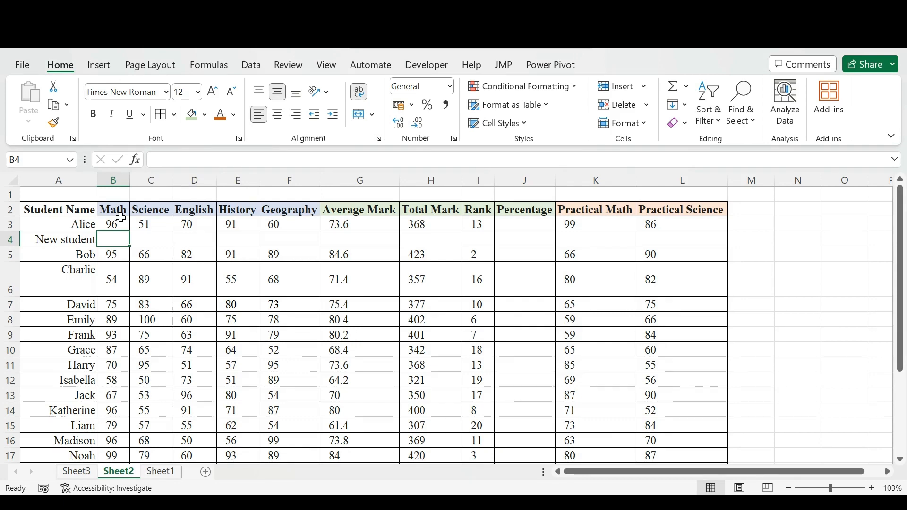
- Delete the empty Sheet3 worksheet from the workbook
left_click(77, 472)
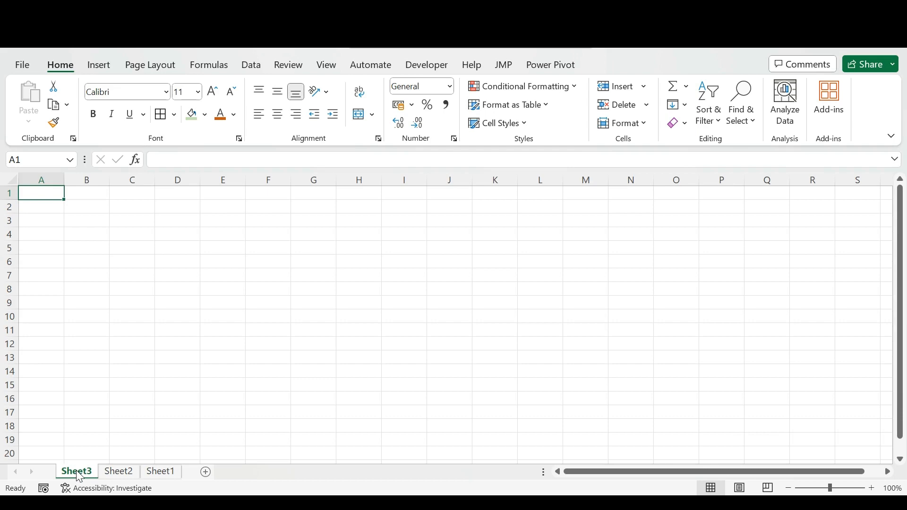
right_click(78, 474)
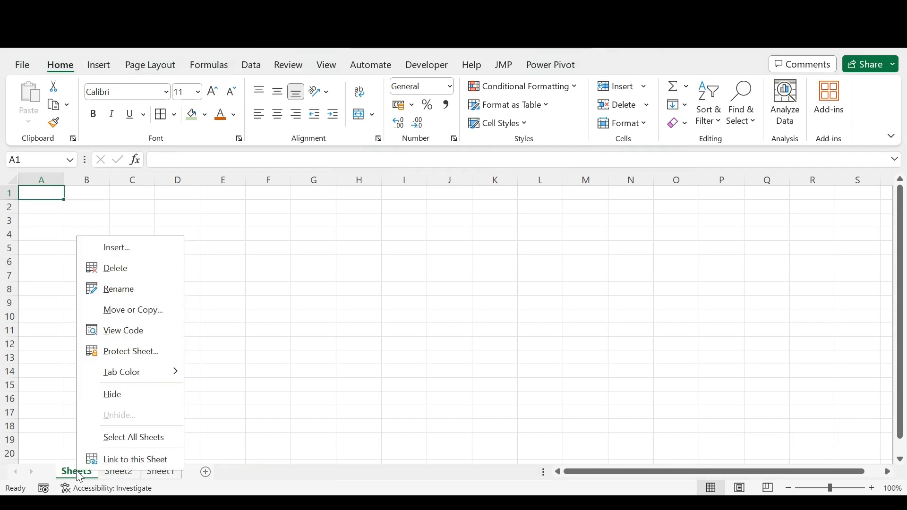
left_click(130, 270)
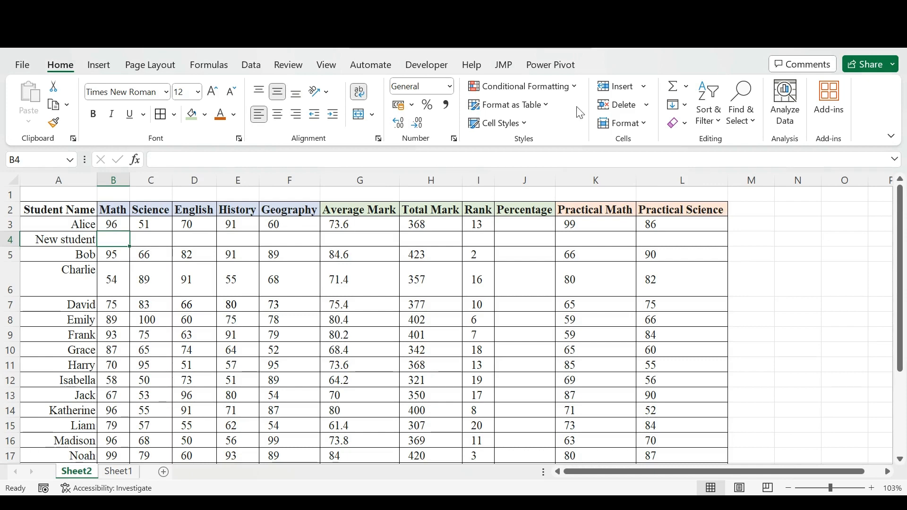
- Insert a new blank worksheet before Sheet2, and return to the marks table on Sheet2
left_click(646, 107)
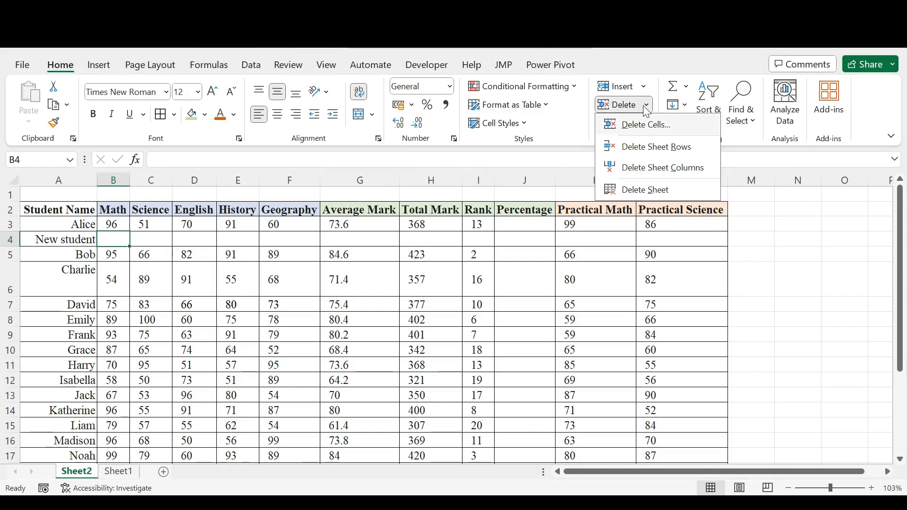
left_click(645, 86)
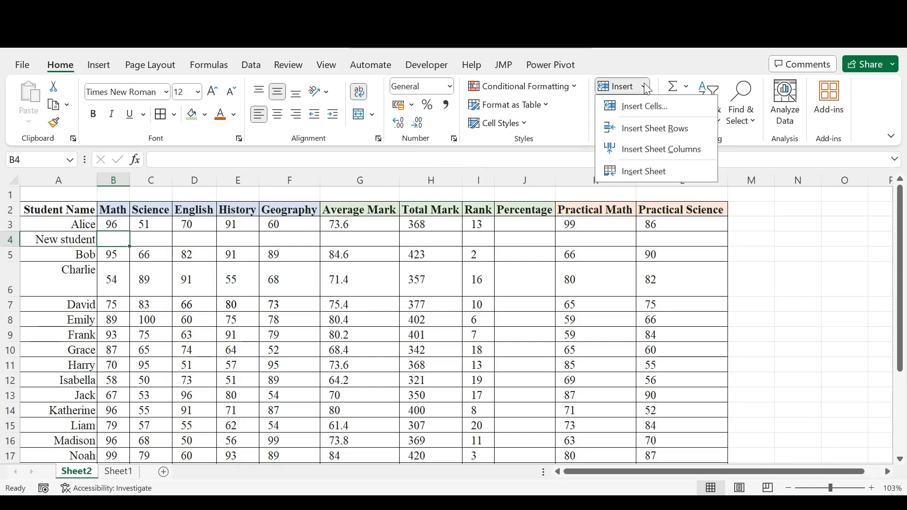
left_click(600, 251)
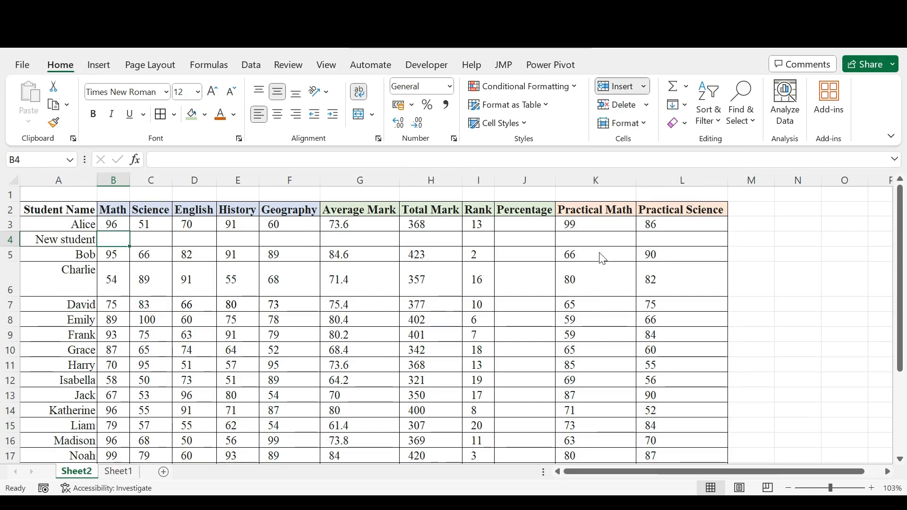
left_click(646, 87)
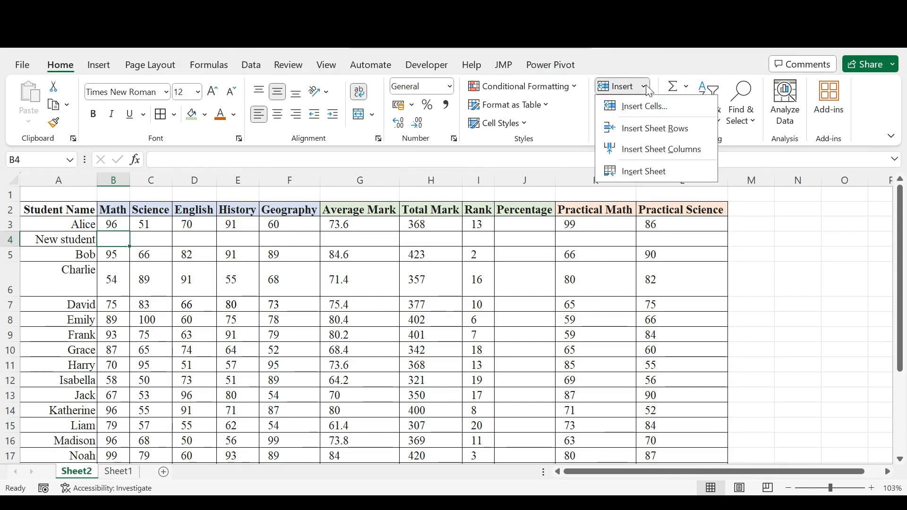
left_click(632, 171)
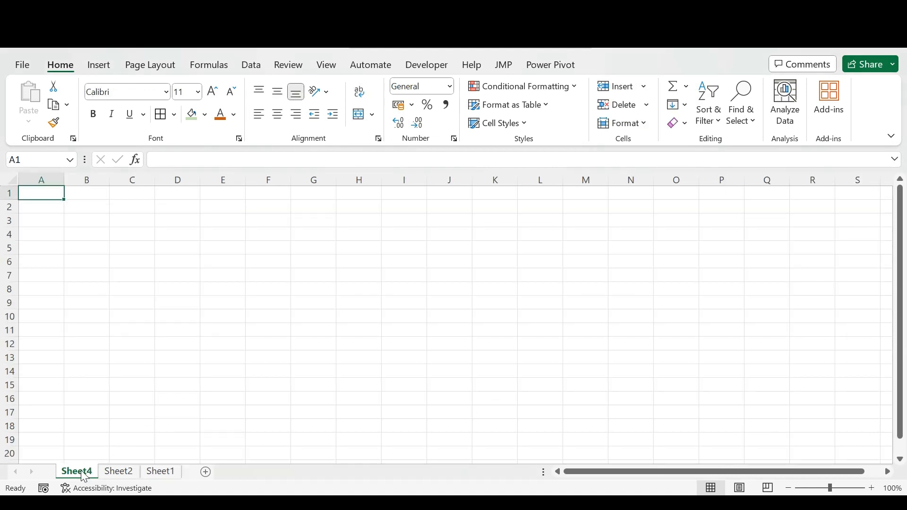
left_click(119, 471)
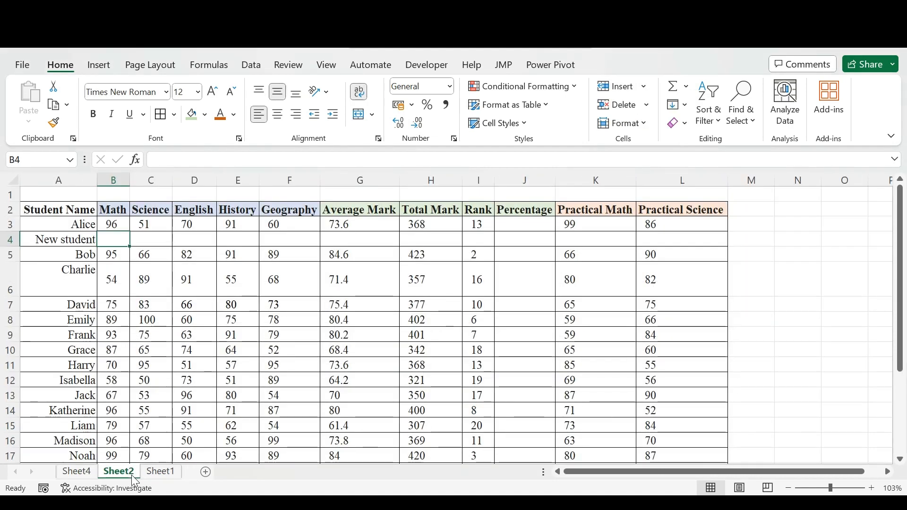